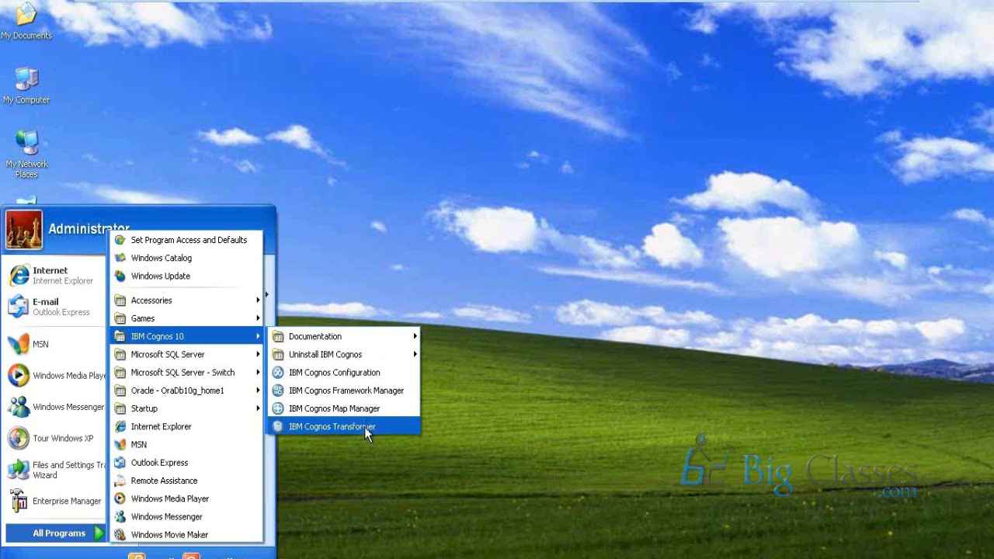
click(385, 440)
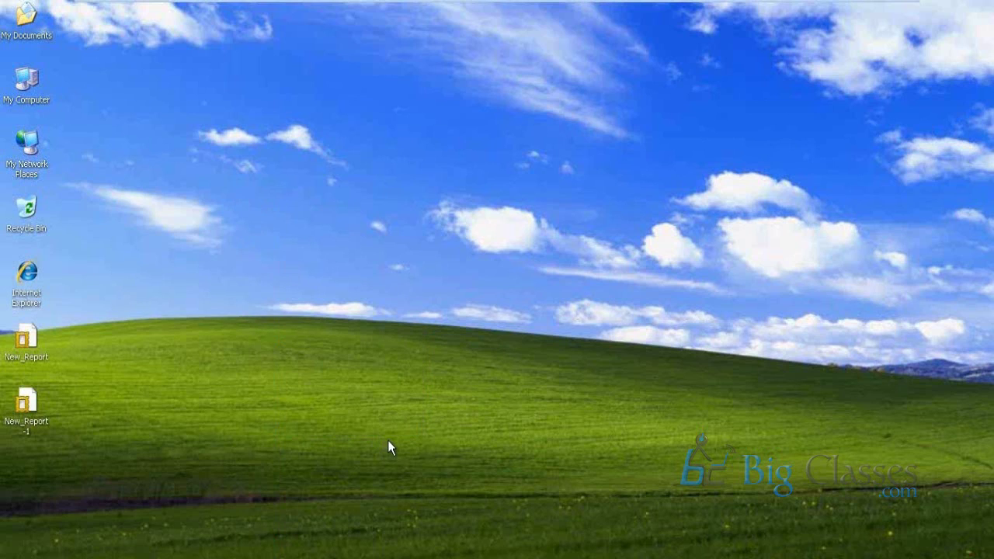
double_click(27, 272)
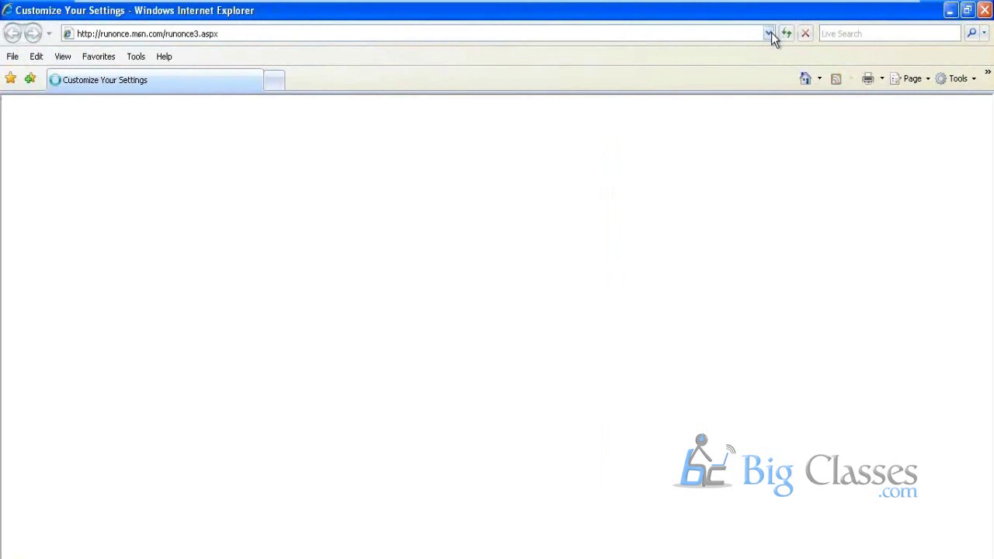
click(770, 35)
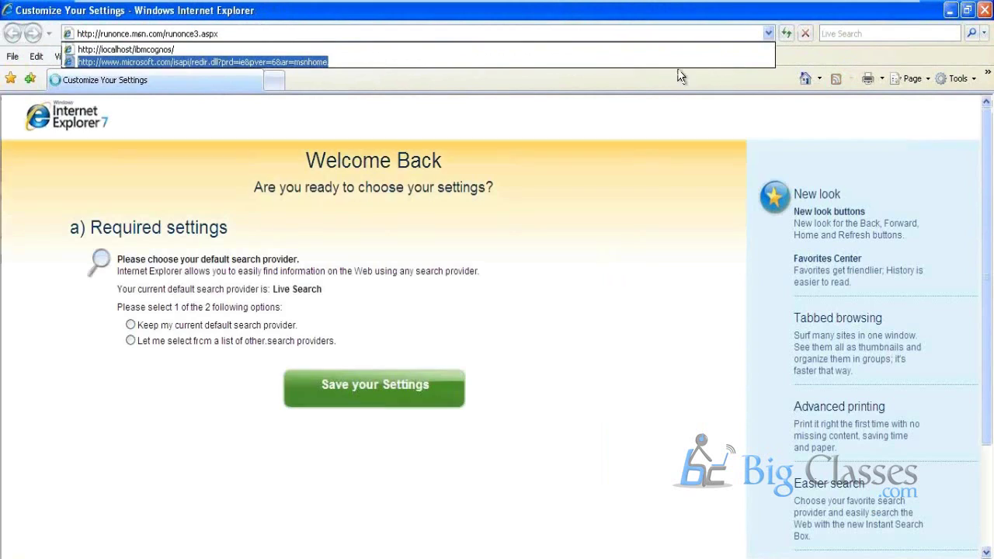
click(251, 50)
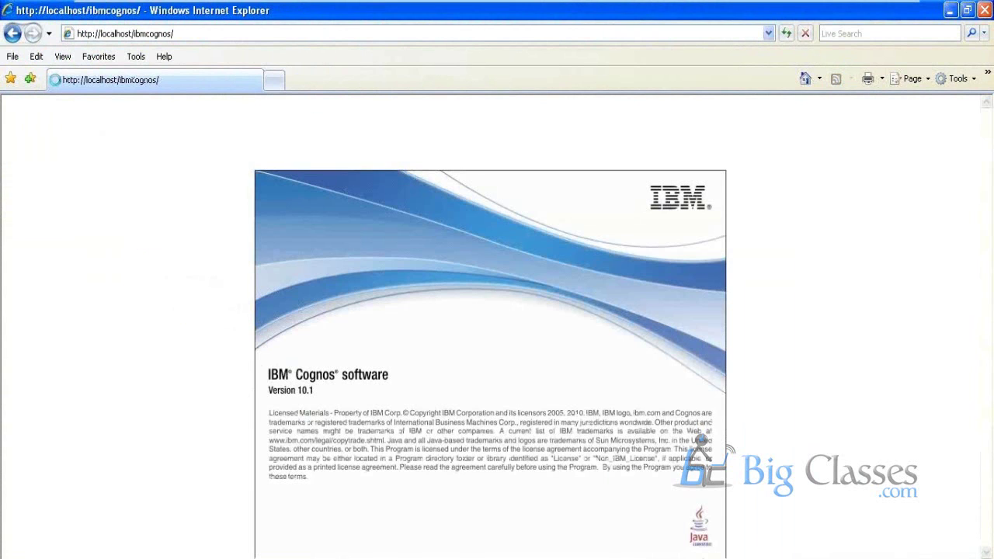
key(super+d)
key(alt+Tab)
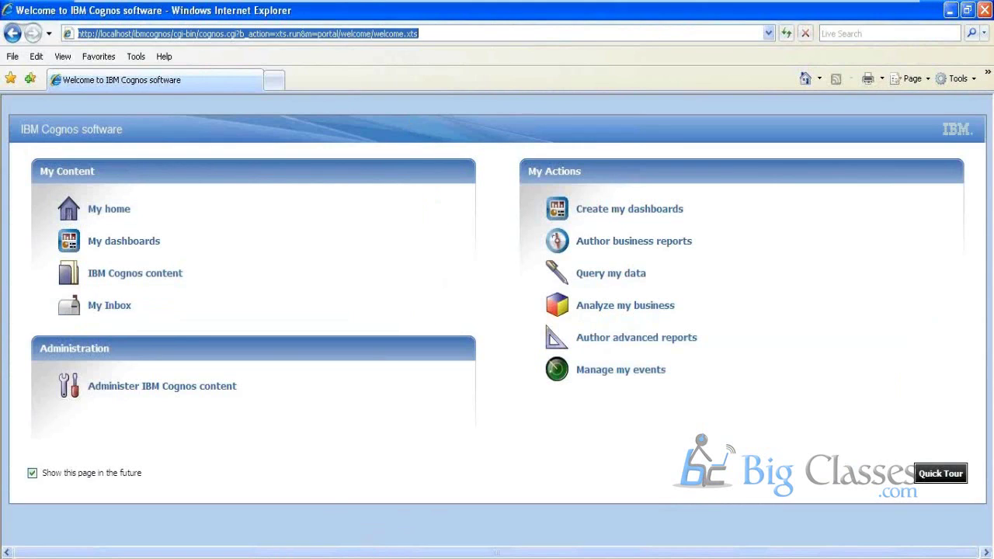
key(super+d)
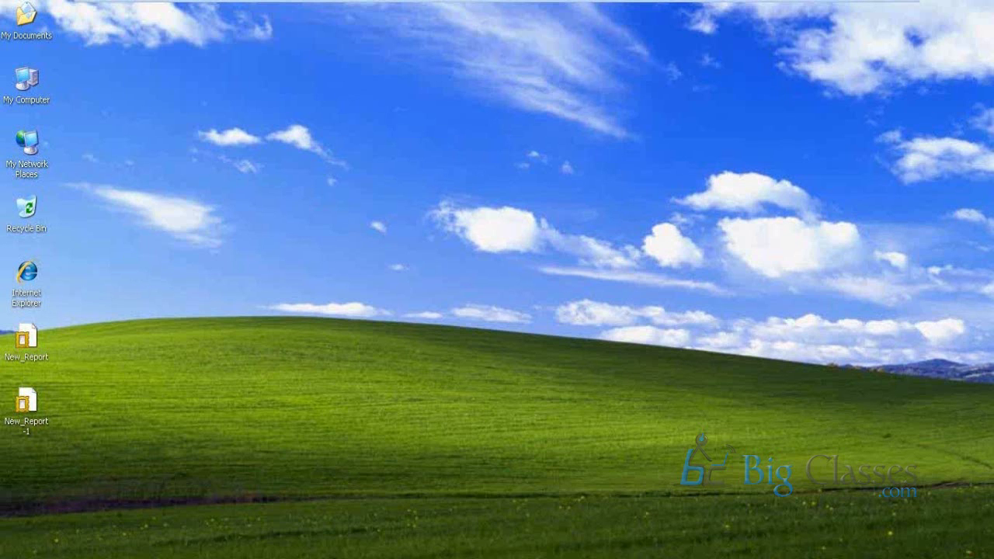
click(31, 557)
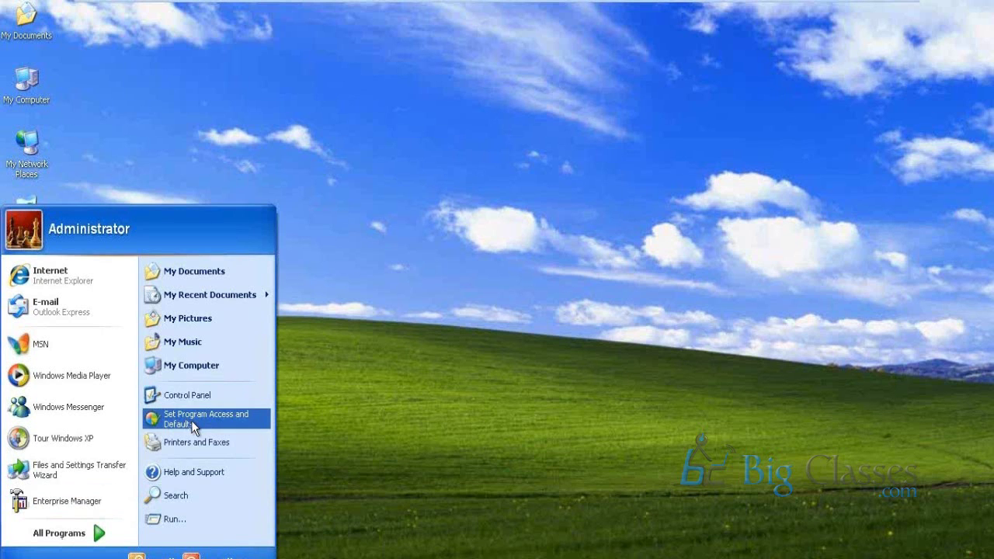
click(385, 398)
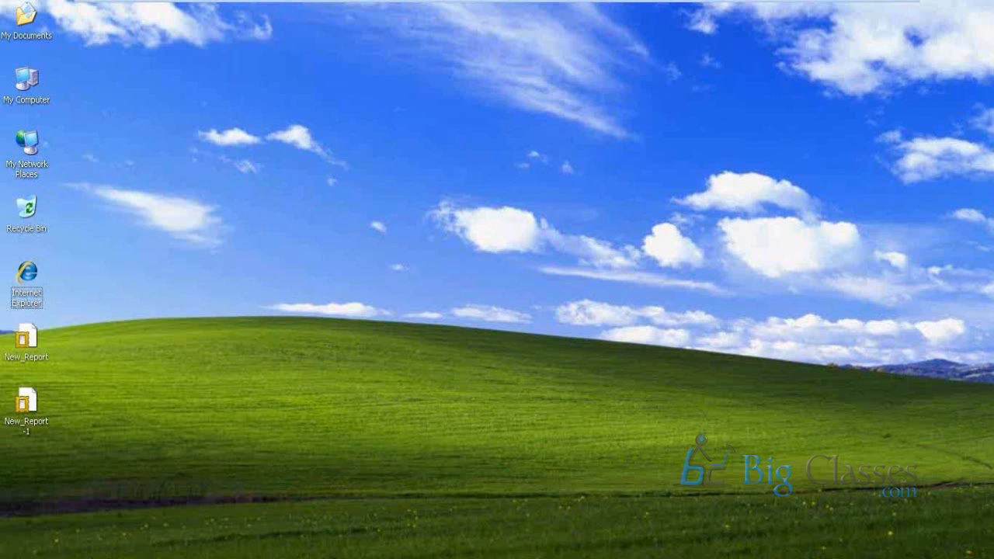
Step: Open a blank text document and write the note "FM---it is used for modeling"
key(super)
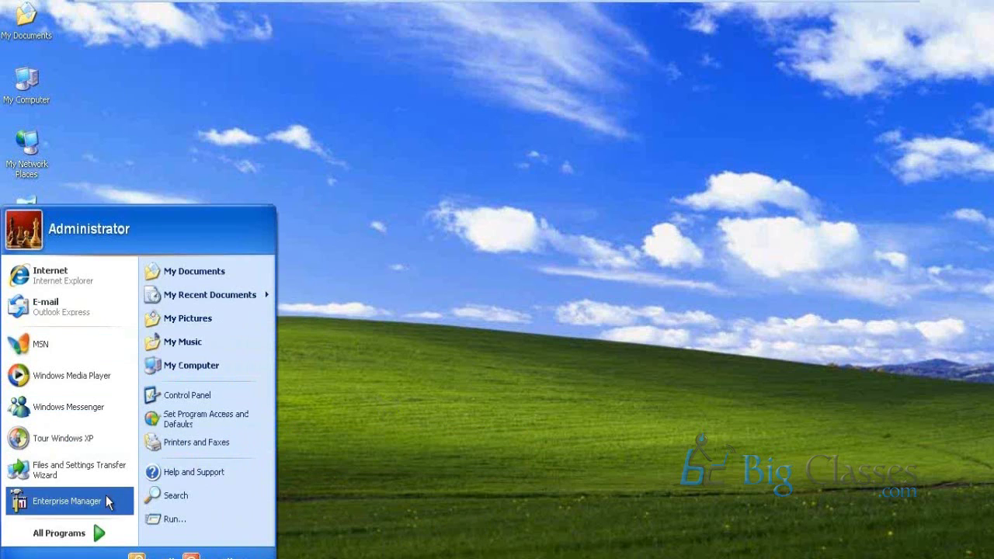
click(172, 519)
click(109, 551)
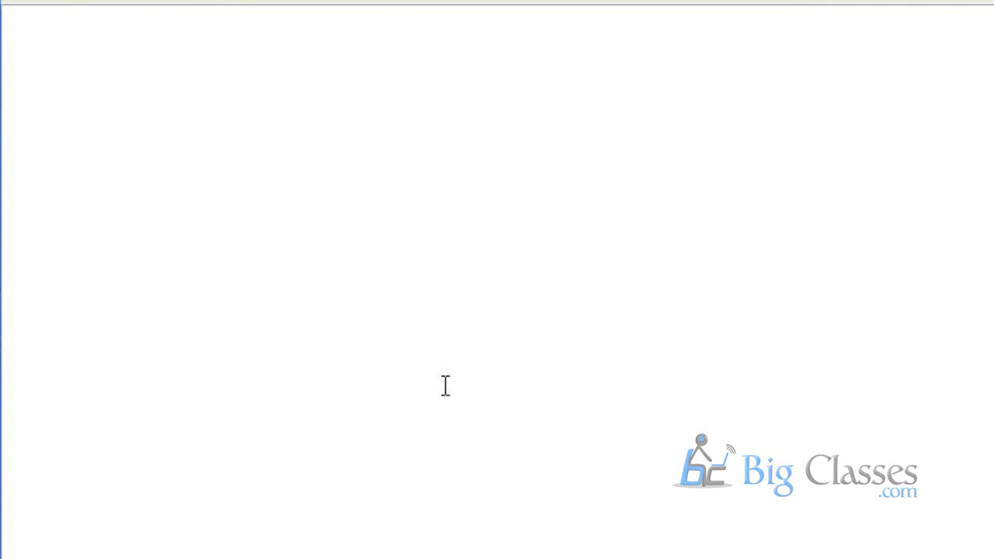
text(FM---i)
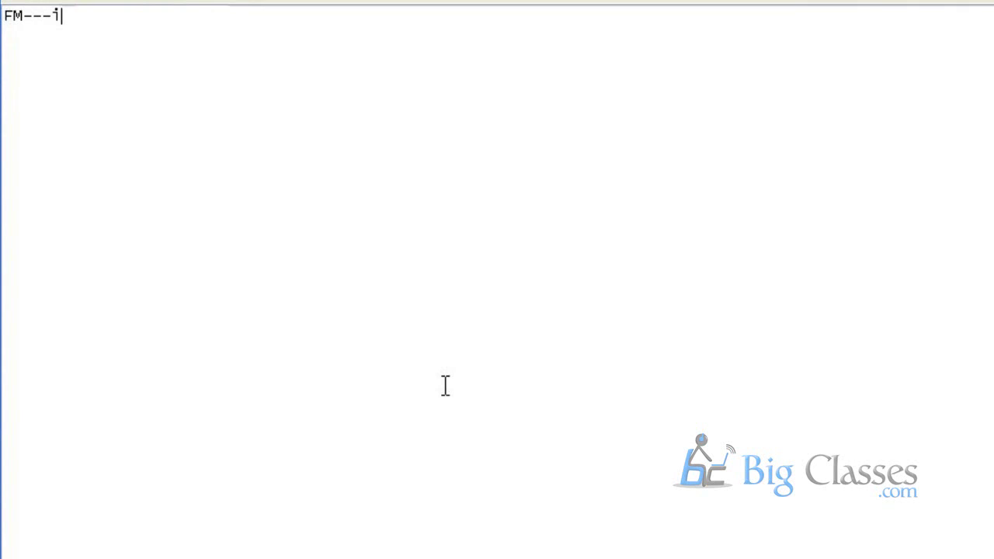
text(t is u)
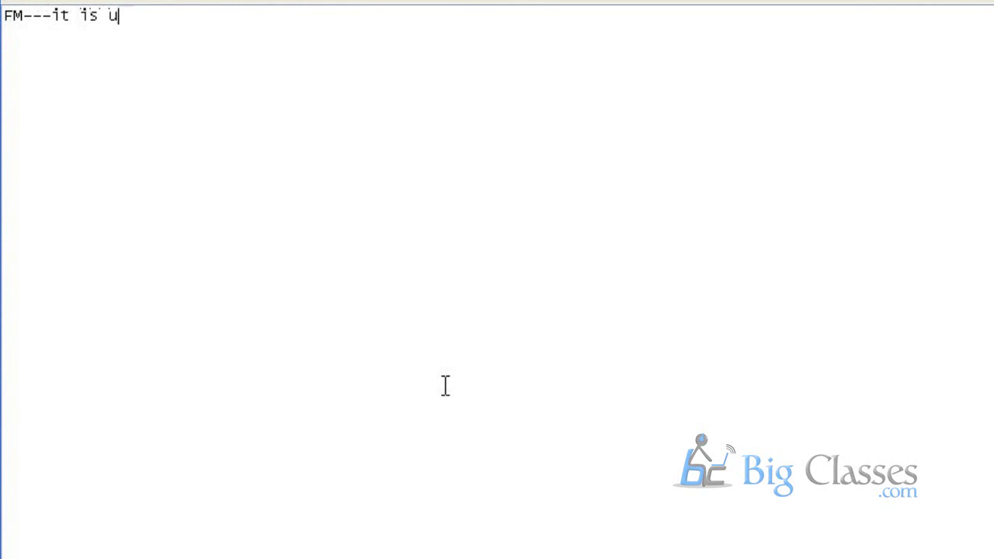
text(sed for )
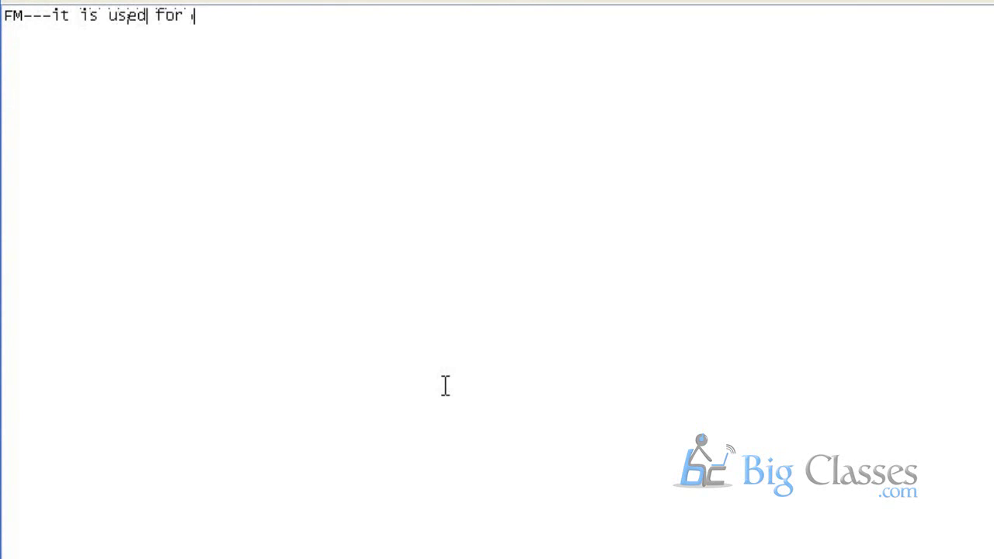
text(modeling)
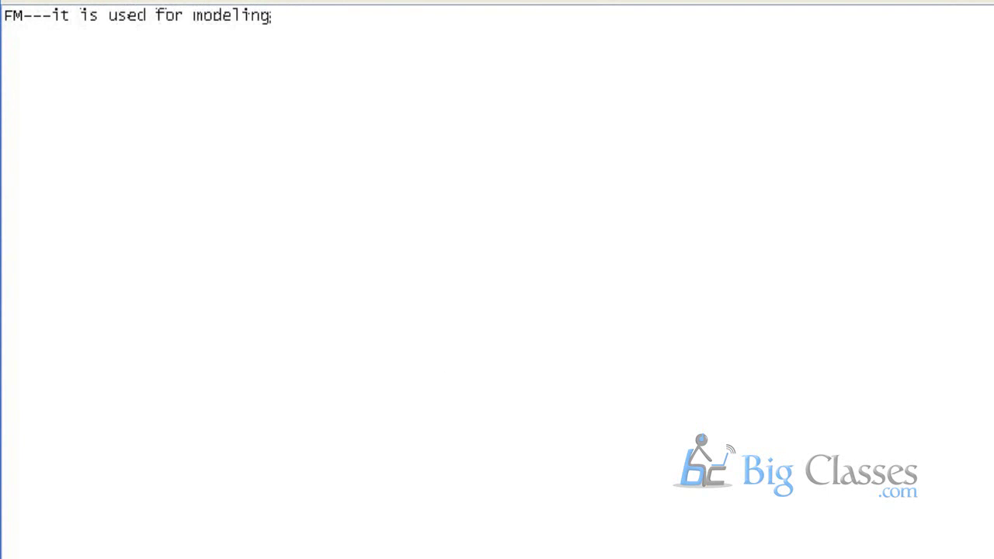
Step: Look up IBM Cognos Framework Manager among the installed IBM Cognos 10 programs and return to the note
key(super)
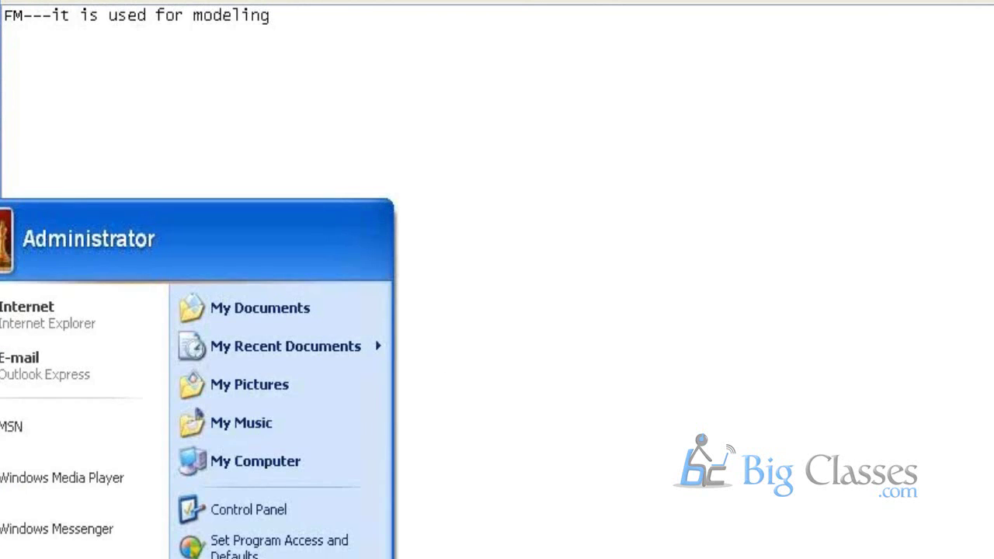
mouse_move(260, 419)
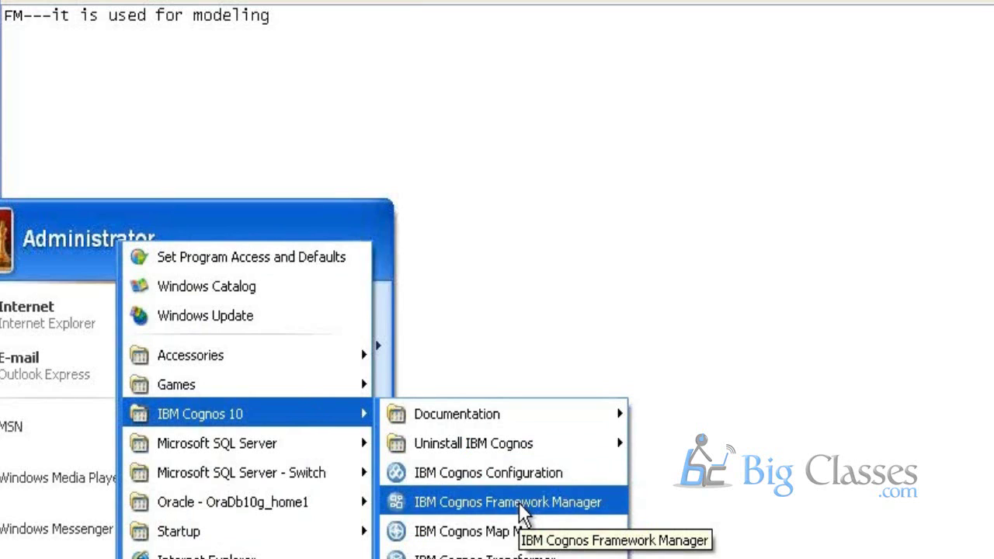
click(306, 28)
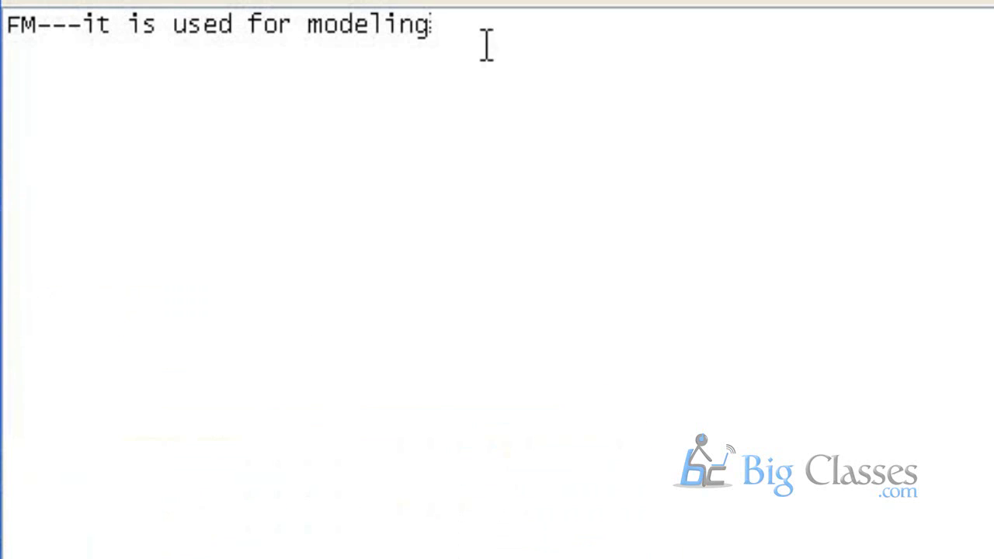
Step: Below a blank line, add the note "Report studio---develop reoprts"
key(Return)
key(Return)
text(Report)
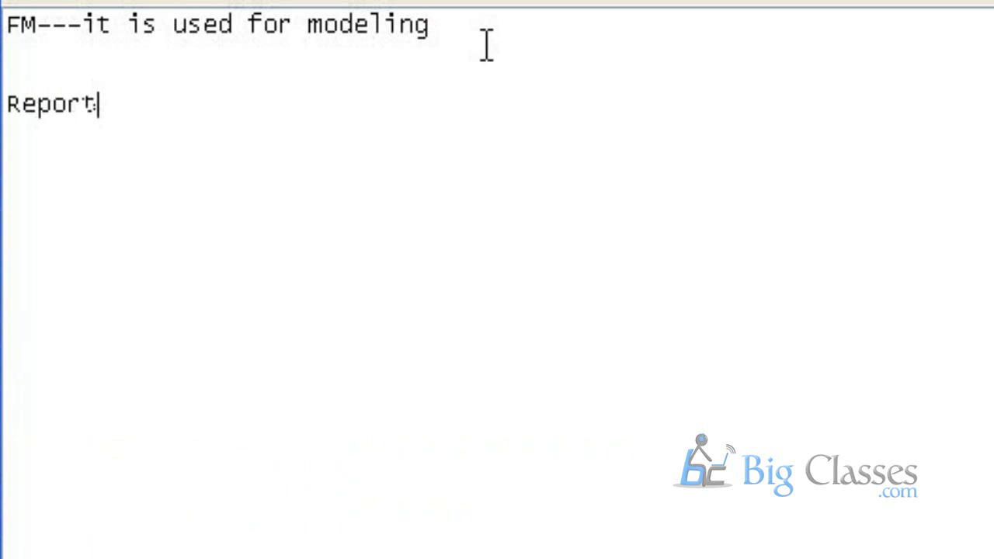
text( studio---)
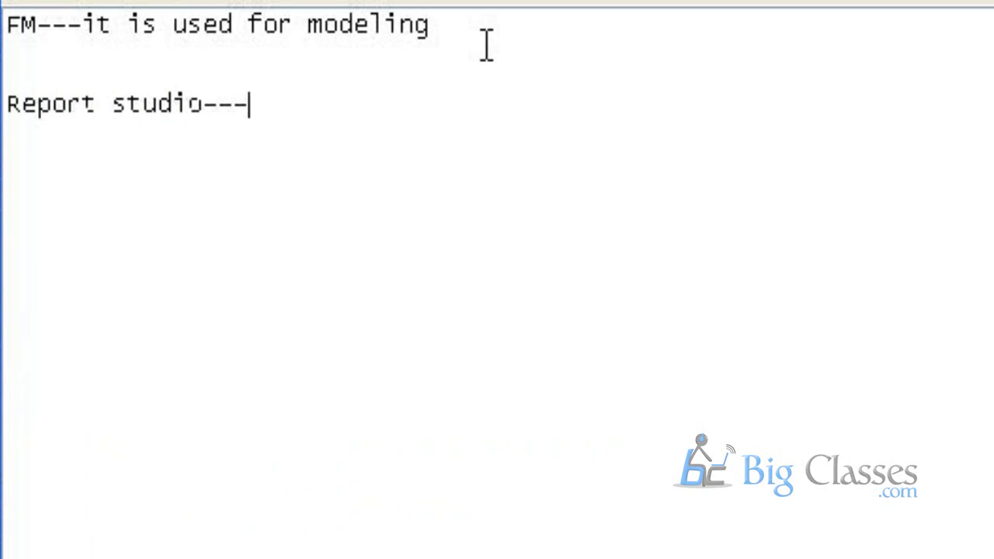
text(develop)
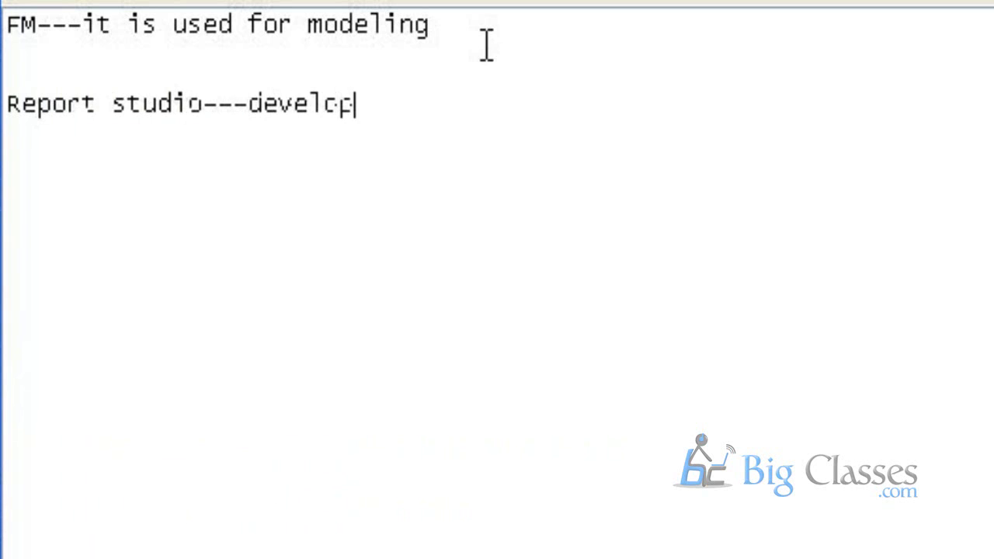
text( reports)
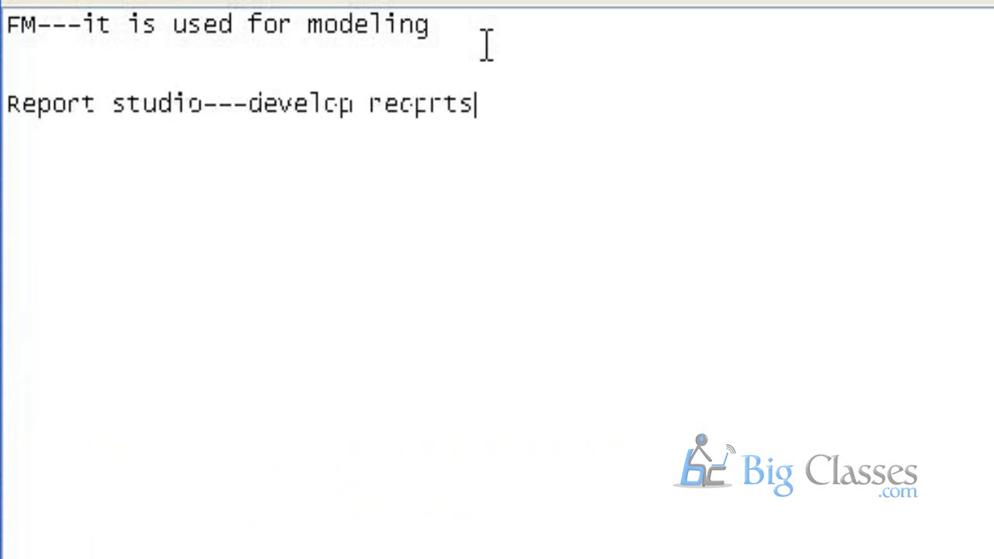
Step: Below the Report studio note, add the line "cognos connection---to manage the reports"
key(Return)
key(Return)
text(cog)
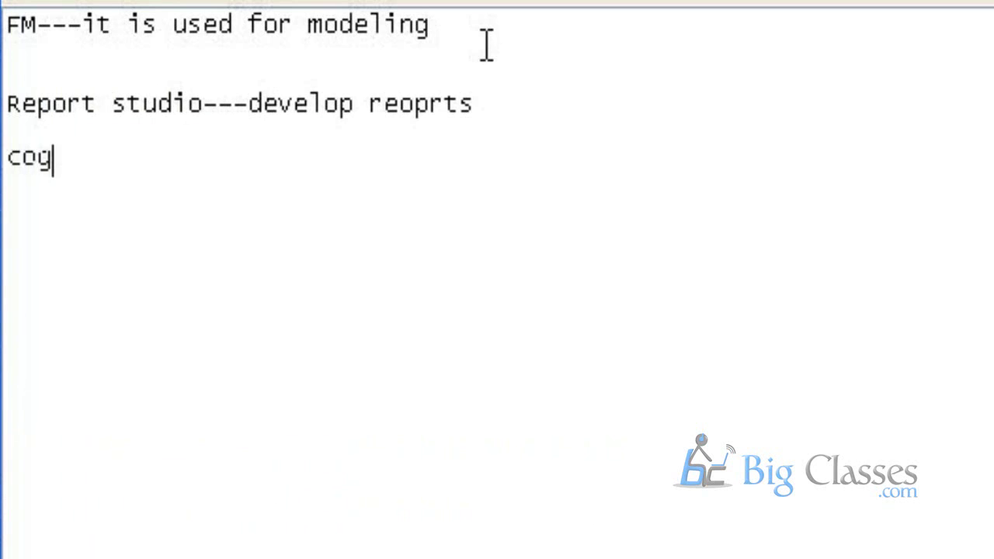
text(nos conne)
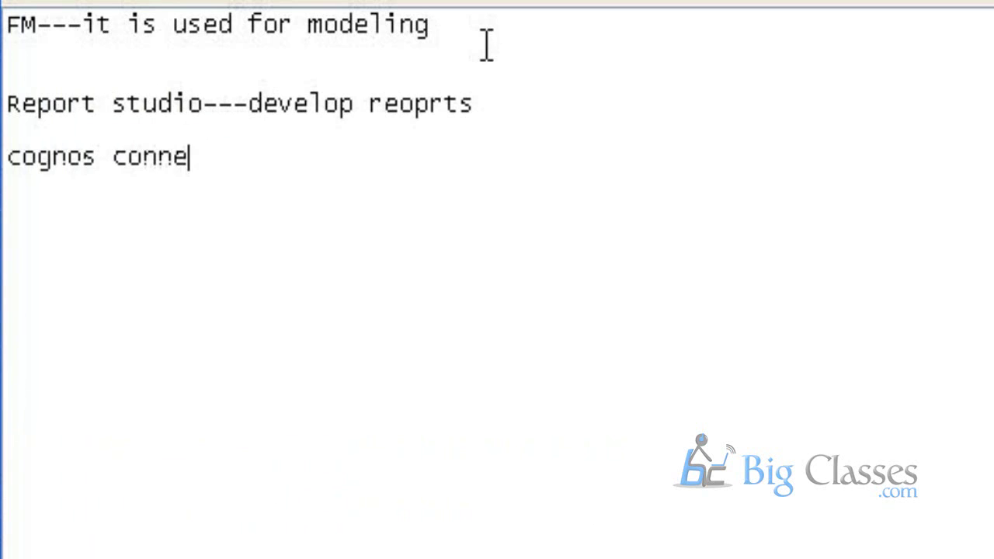
text(ction---)
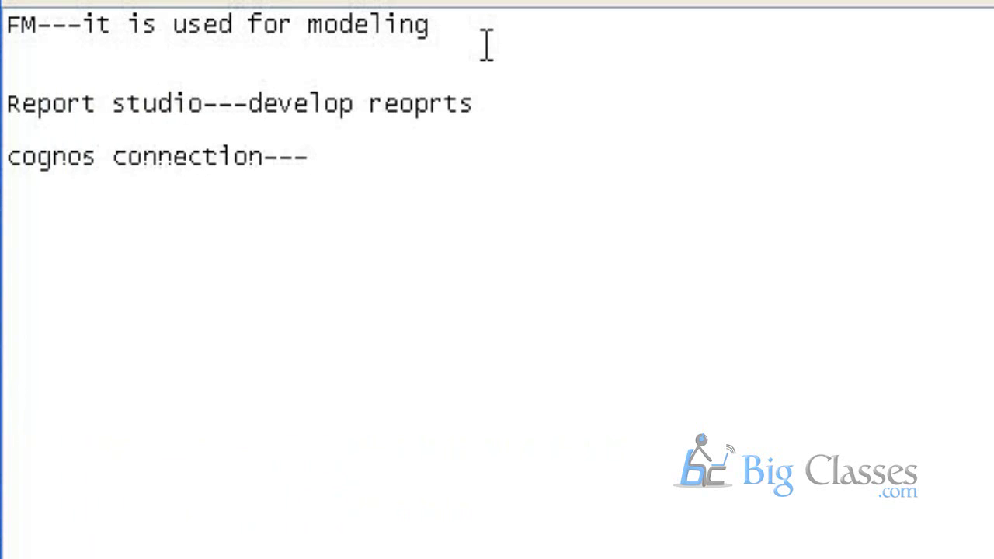
text(to mana)
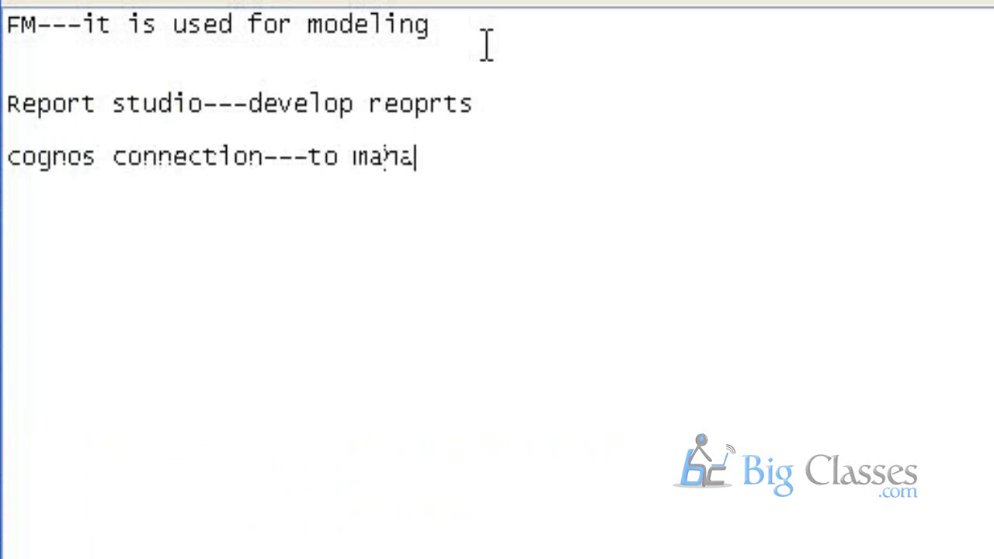
text(ge the reports)
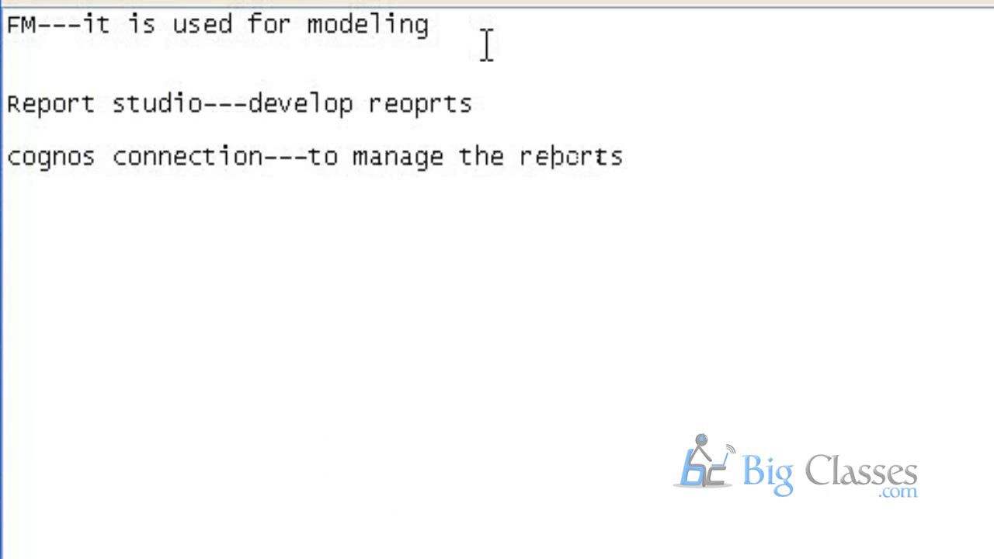
Step: Below the cognos connection note, add the line "transformer----cube building"
key(Return)
key(Return)
text(transf)
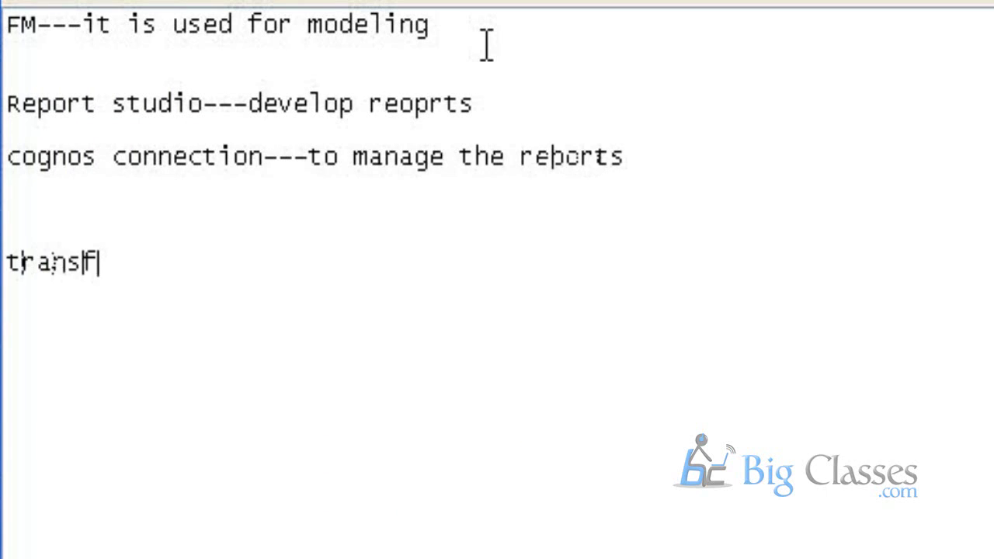
text(ormer----)
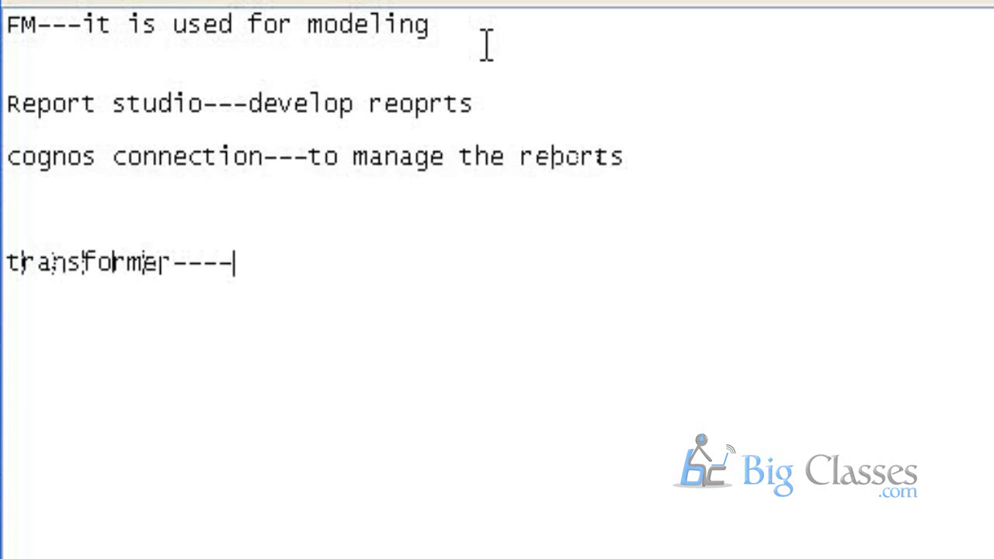
text(cube building)
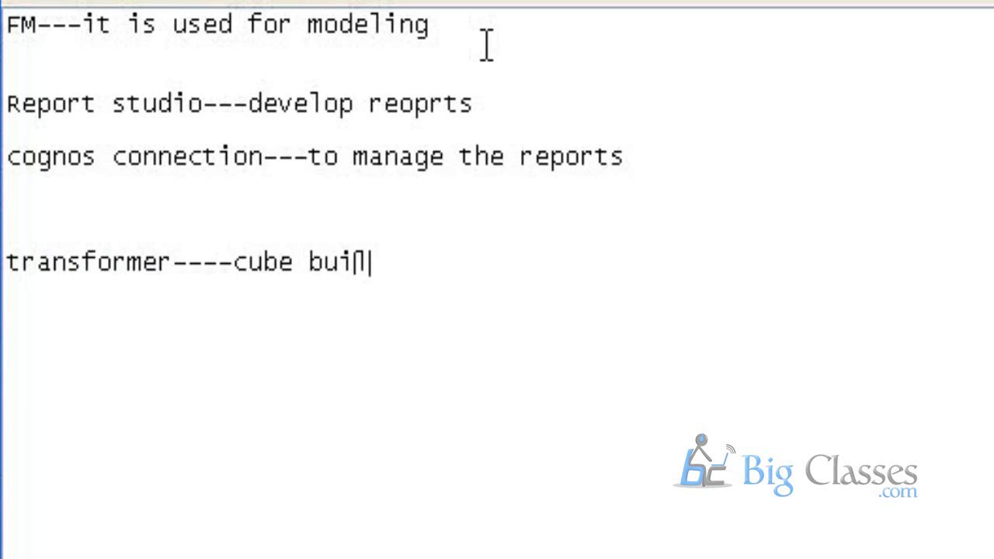
Step: Below the transformer note, add the line "analsys studio--rport development"
key(Return)
key(Return)
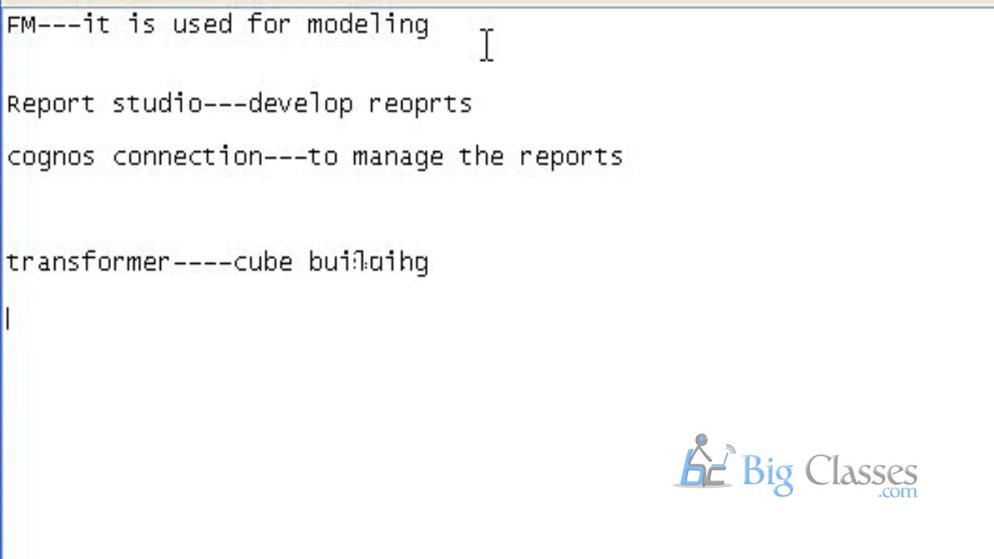
text(ana)
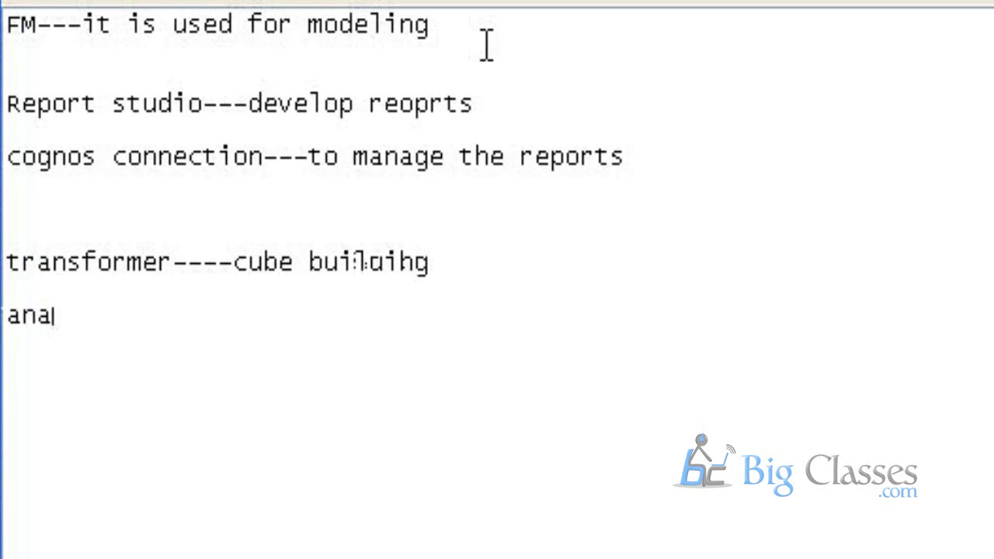
text(lsysi)
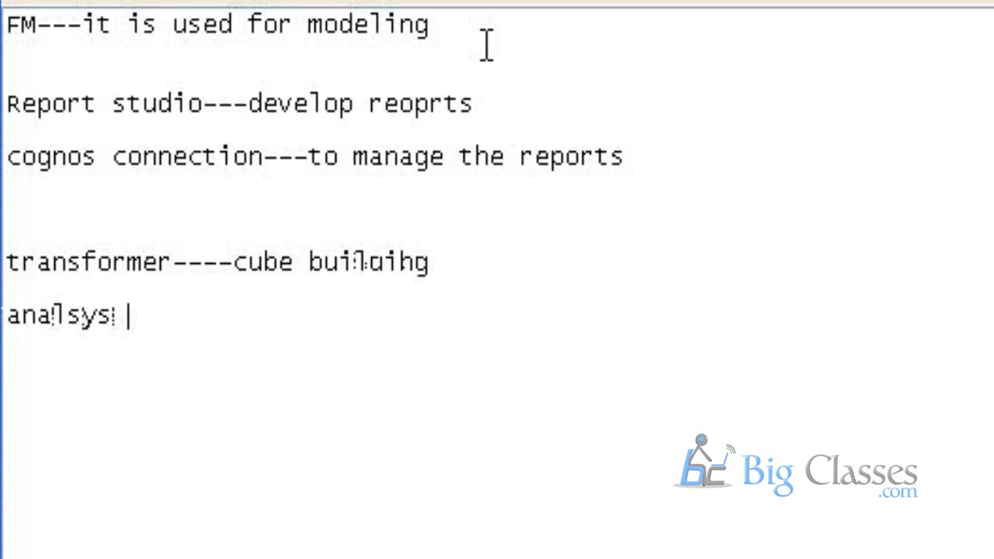
text( studio)
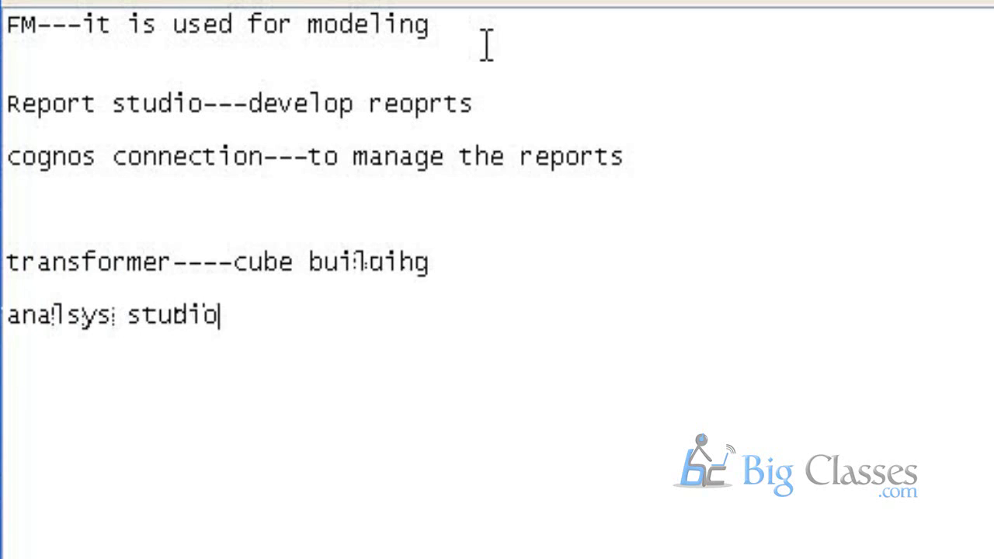
text(--r)
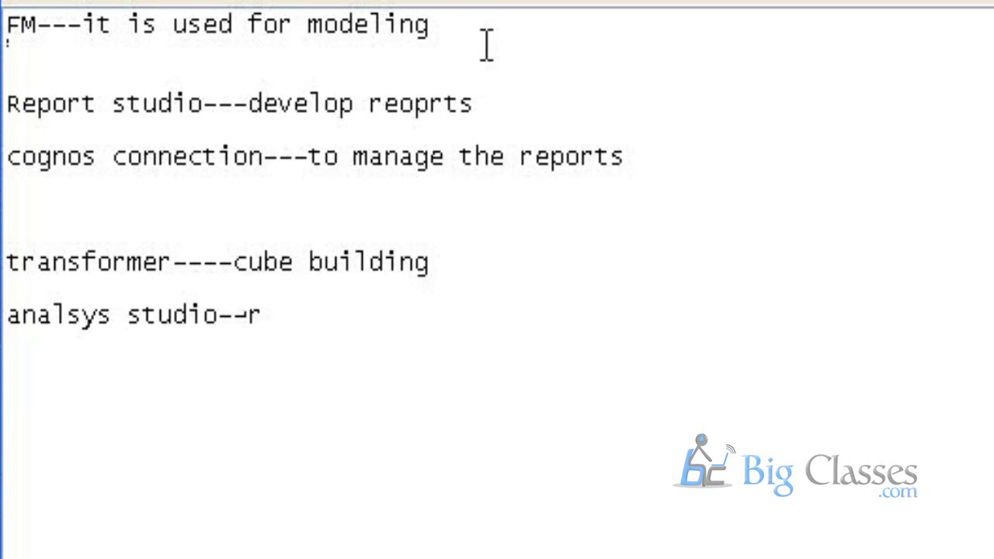
text(eport da)
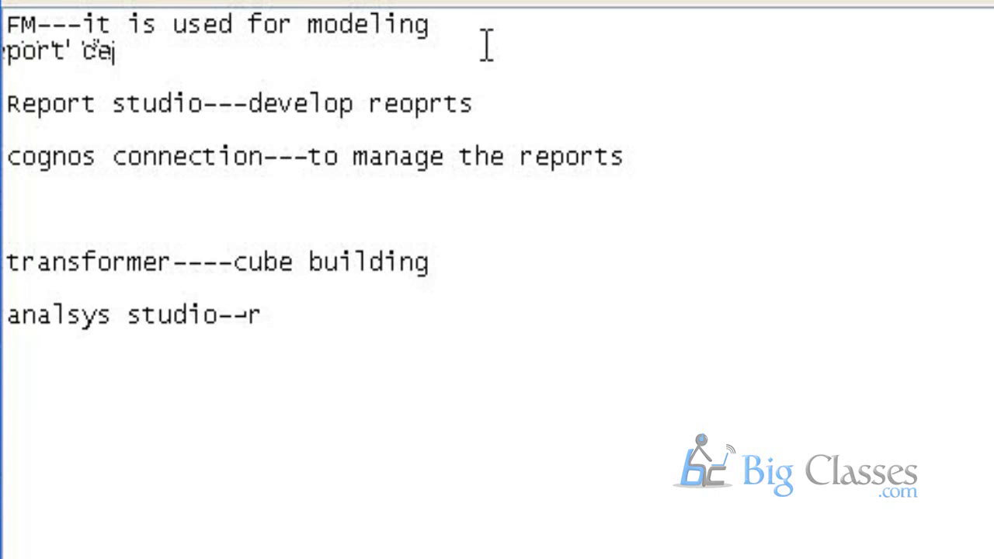
text(velopmen)
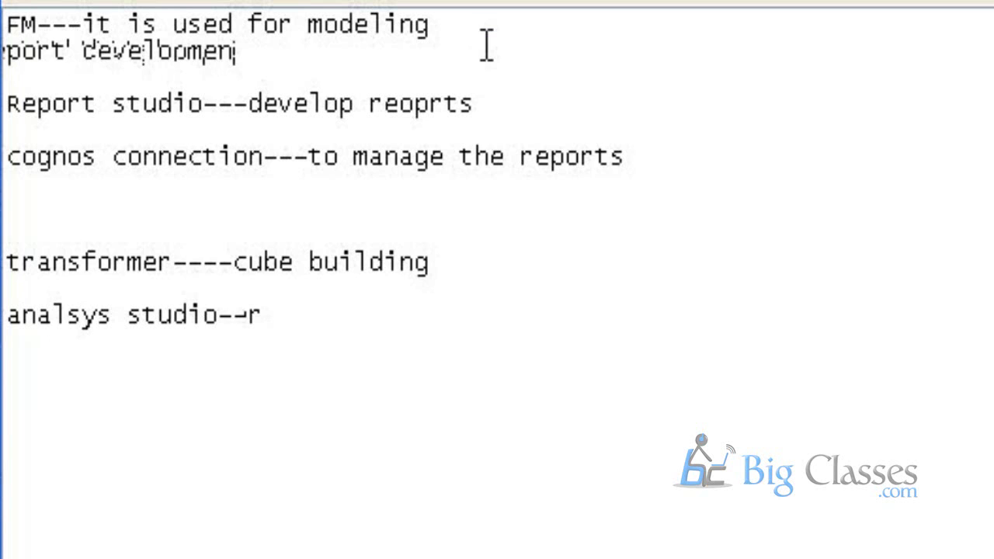
text(t)
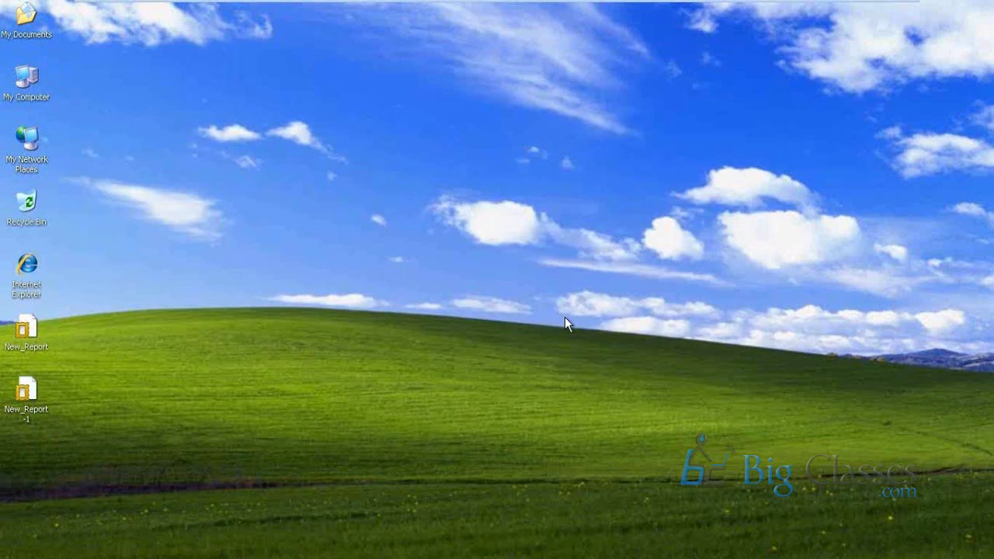
Step: From the IBM Cognos portal, start authoring advanced reports, dismiss the Phishing Filter setup, and choose the GO Sales (query) package
click(153, 556)
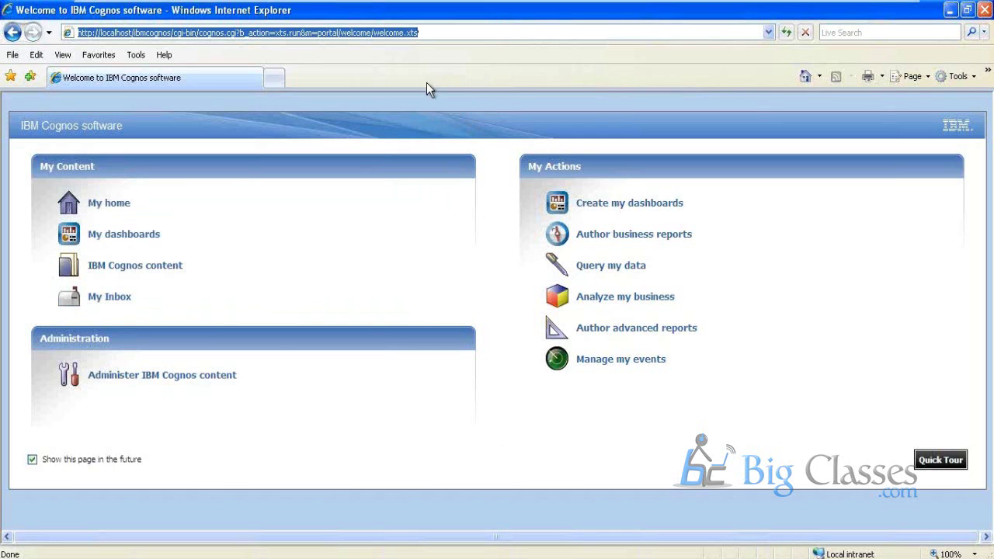
click(619, 335)
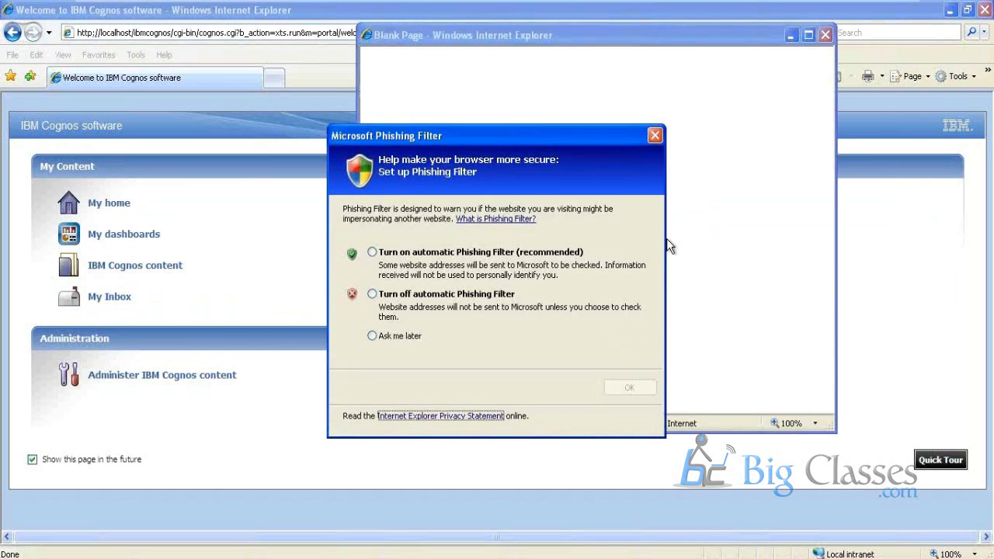
click(655, 135)
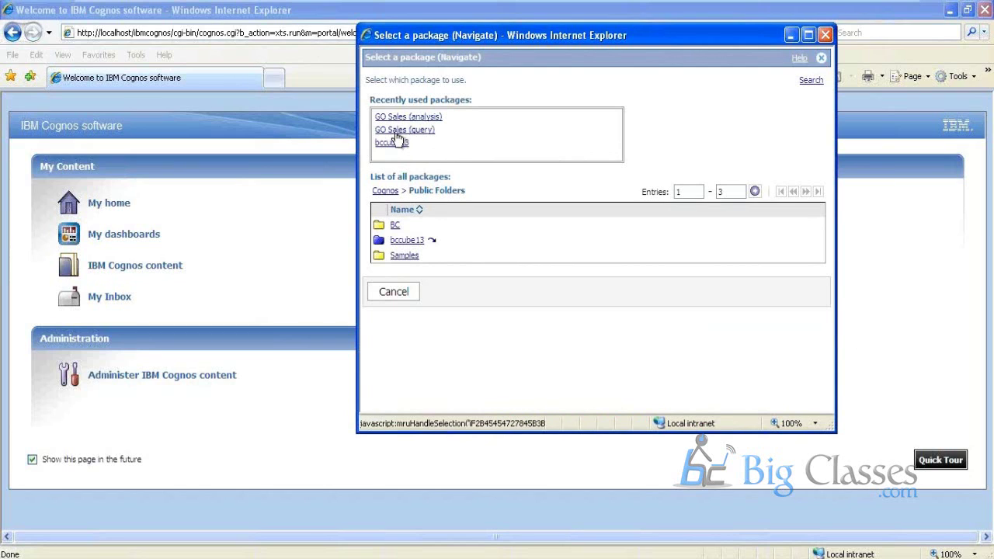
click(395, 136)
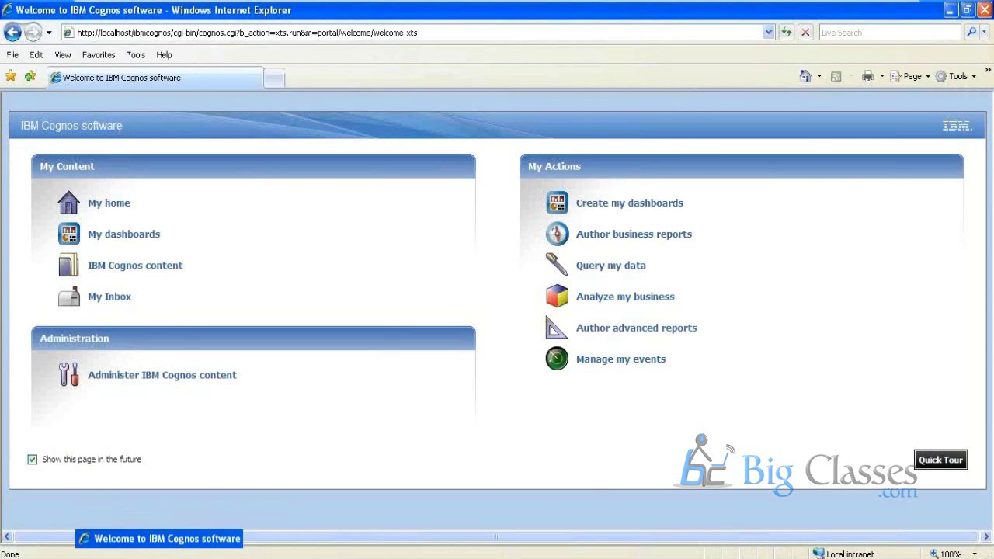
Step: Launch IBM Cognos Framework Manager from the installed IBM Cognos 10 programs
key(super)
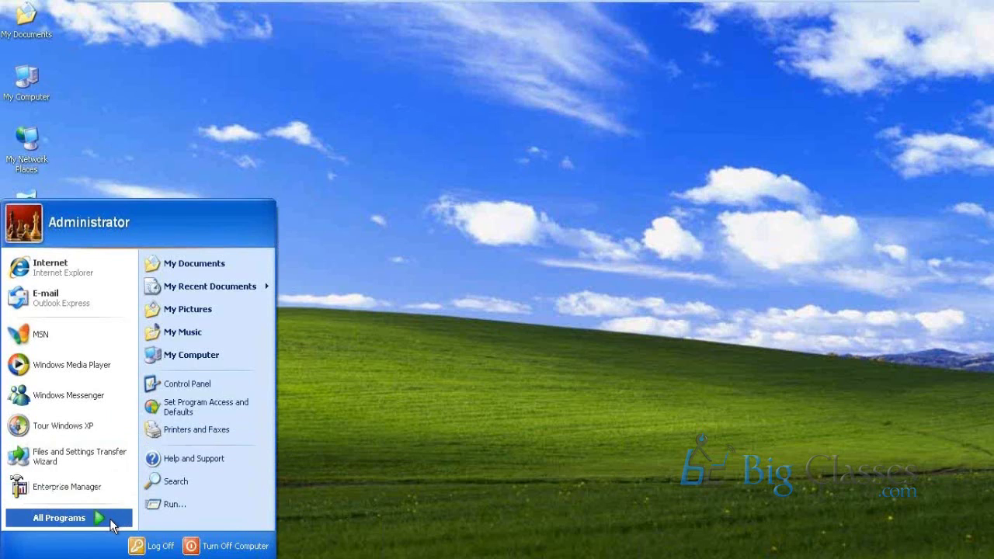
click(110, 526)
mouse_move(211, 330)
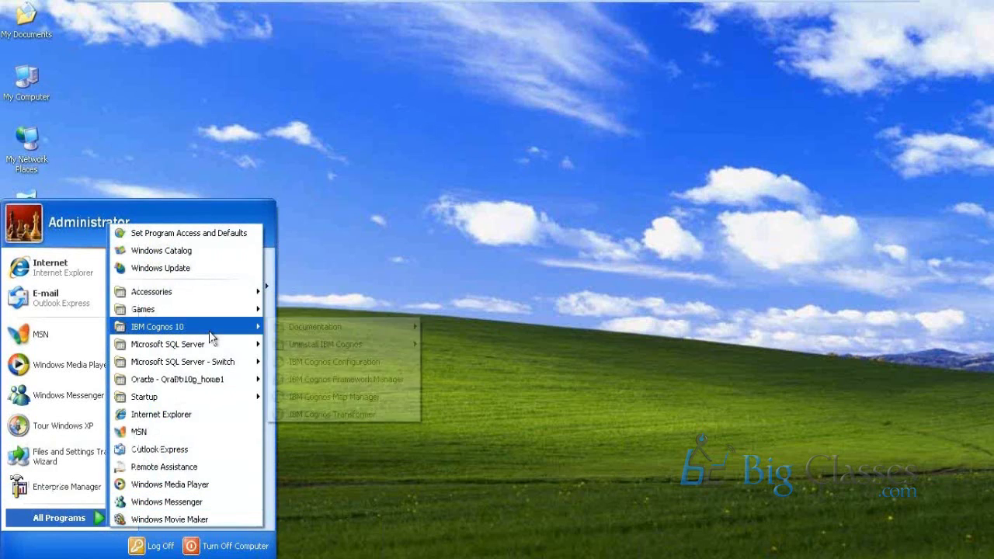
click(327, 380)
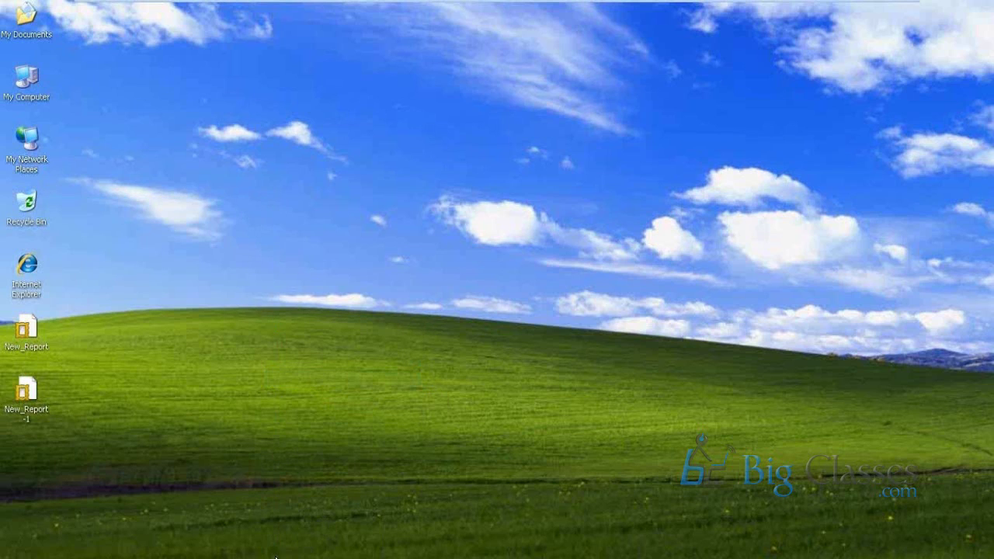
Step: Switch to IBM Cognos Report Studio and create a new List report on the GO Sales (query) package
click(305, 548)
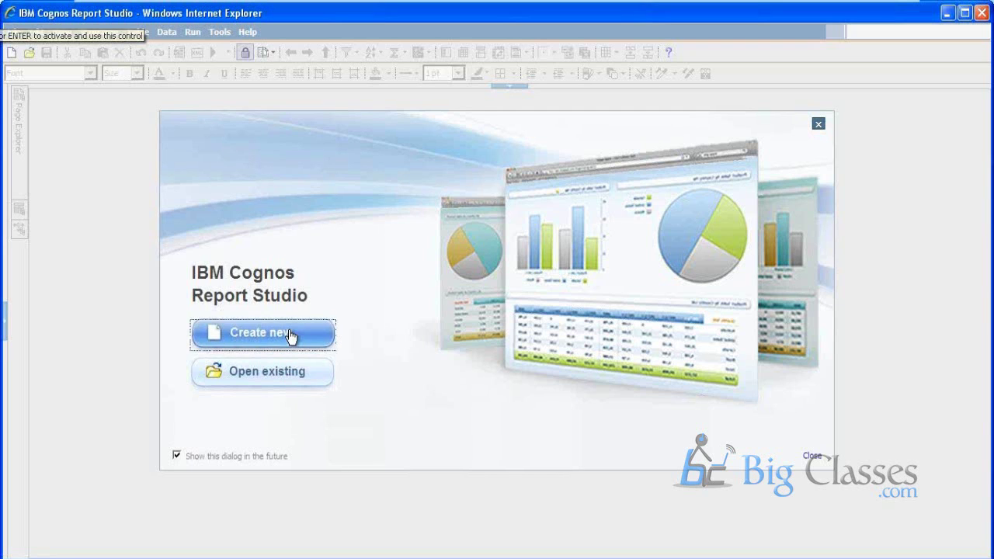
click(289, 333)
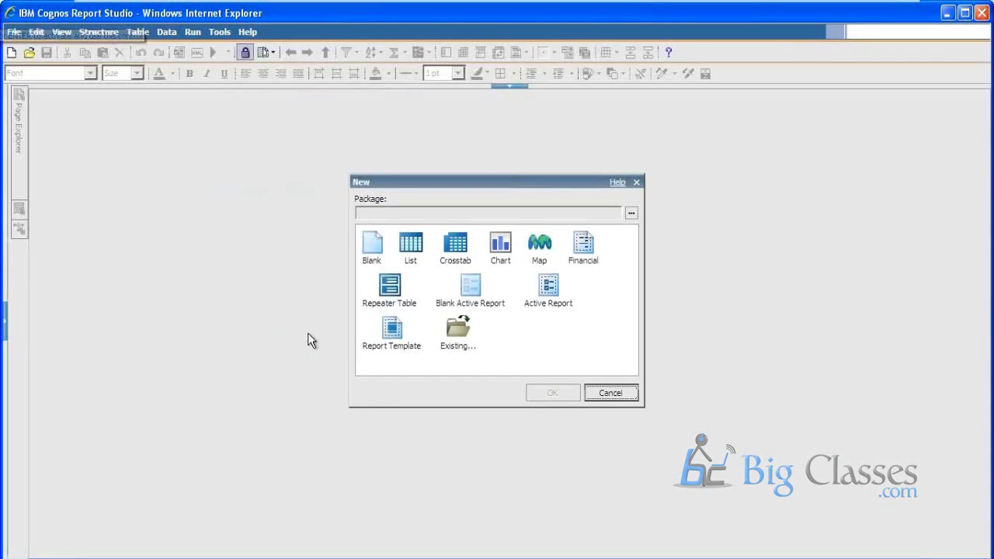
click(412, 247)
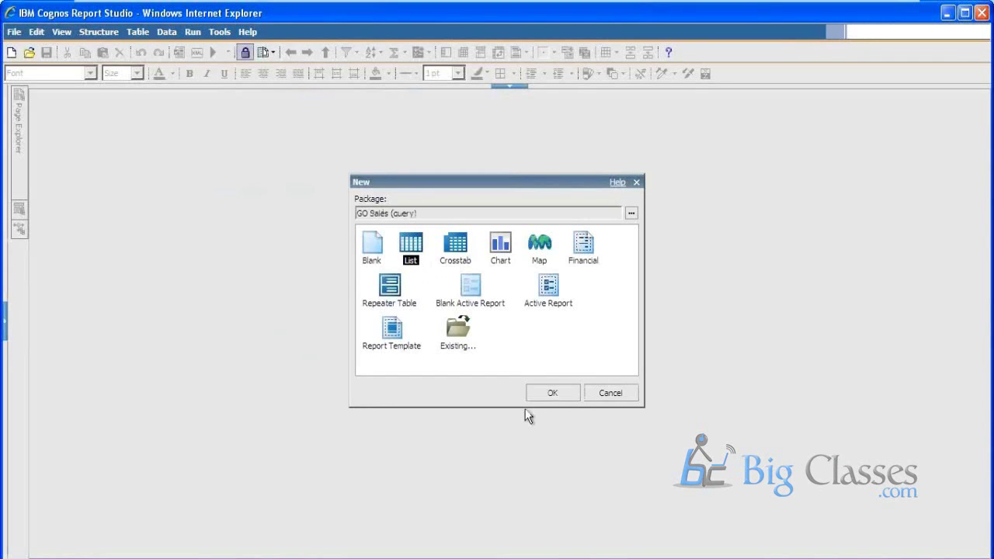
click(549, 394)
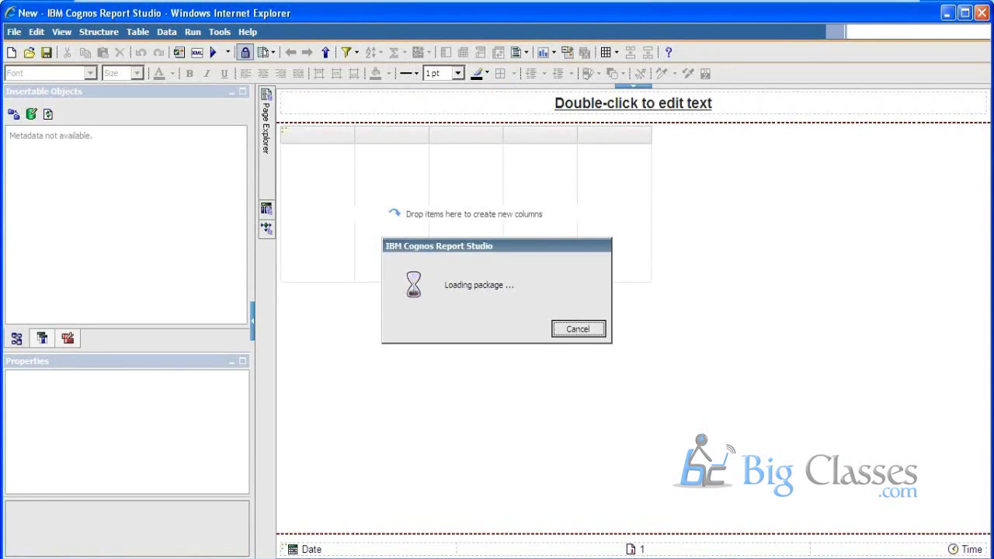
Step: Switch to IBM Cognos Framework Manager, maximize its window and open the existing project cls1.cpf
key(super+d)
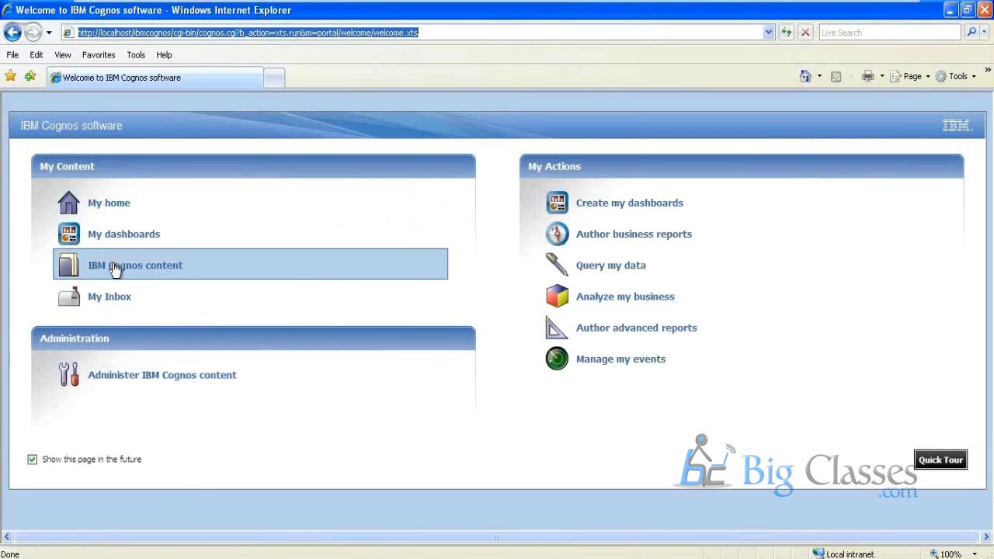
click(949, 10)
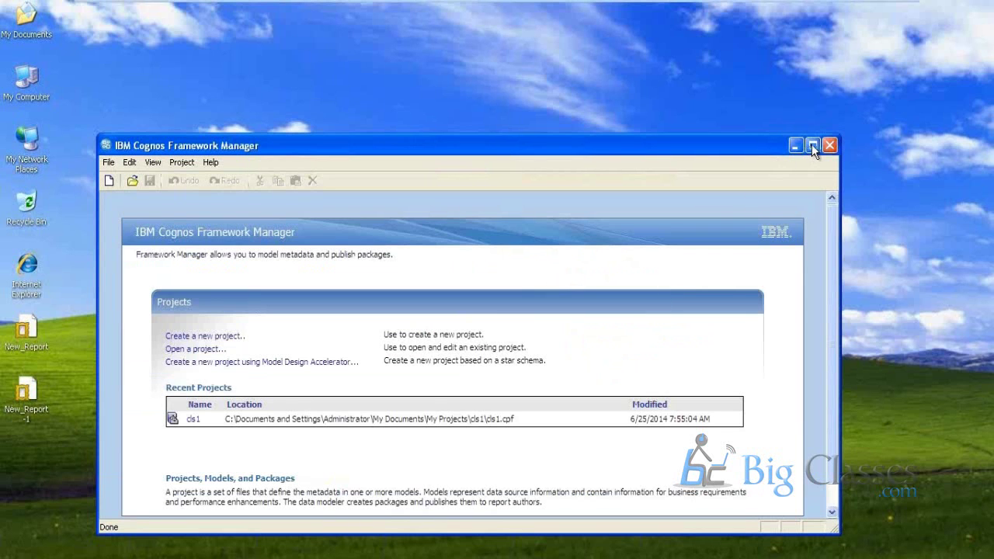
click(812, 145)
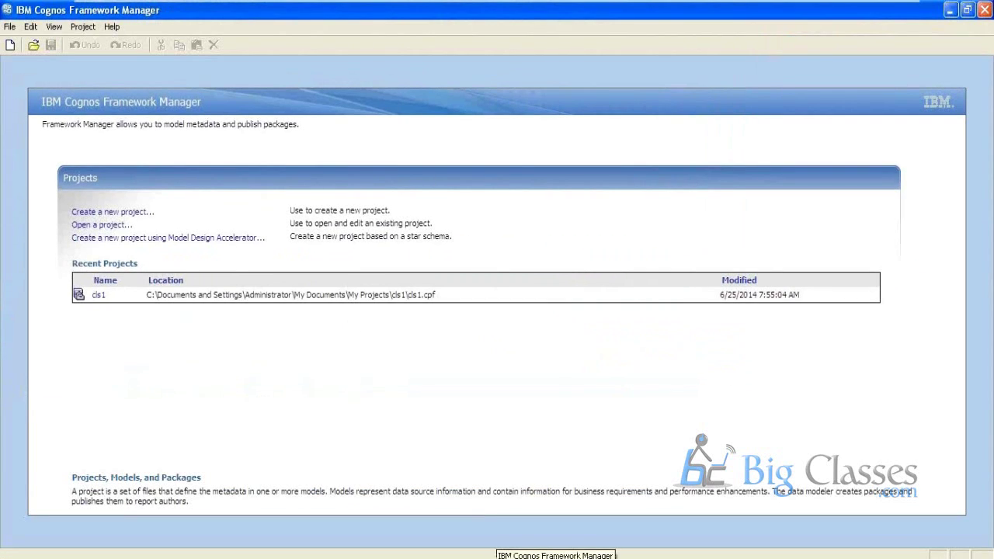
click(115, 225)
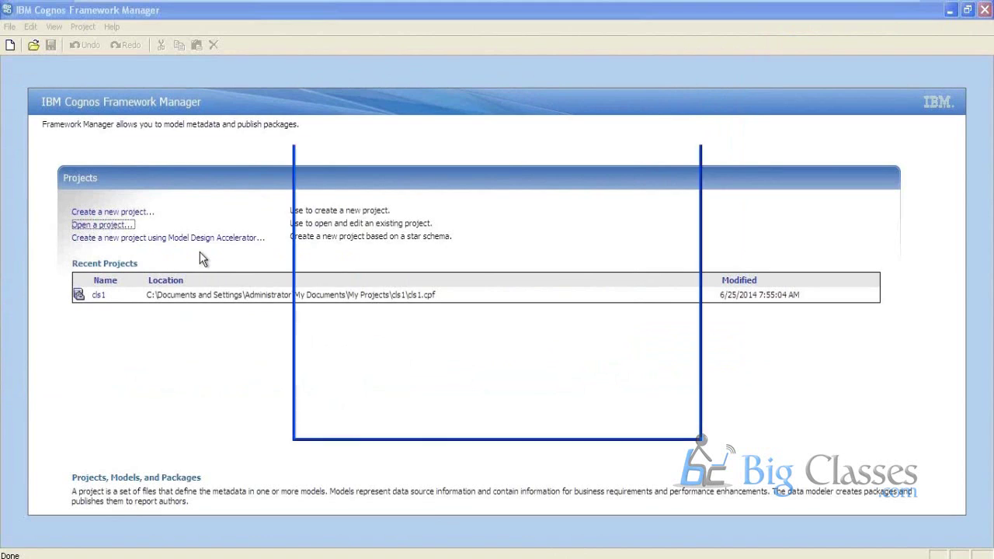
click(389, 179)
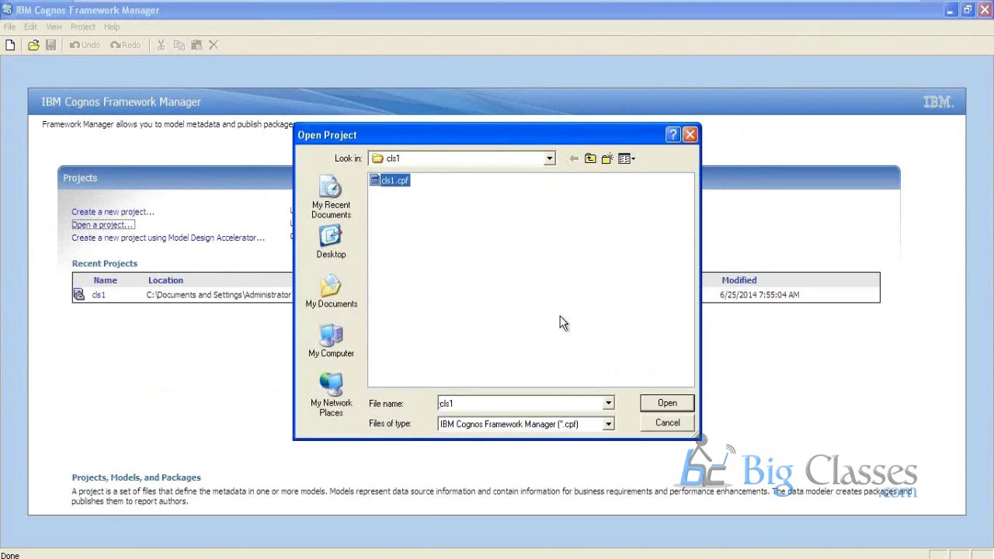
click(667, 403)
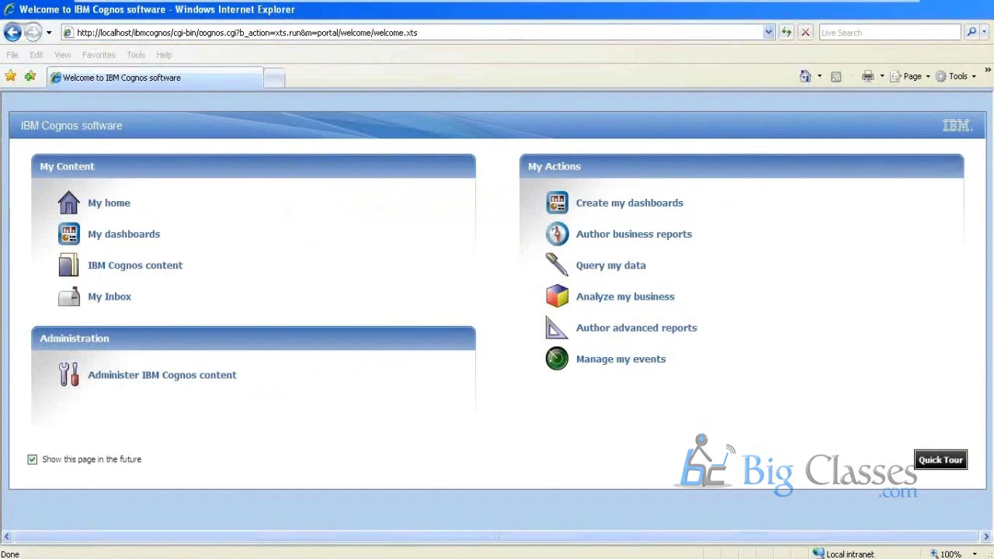
key(alt+Tab)
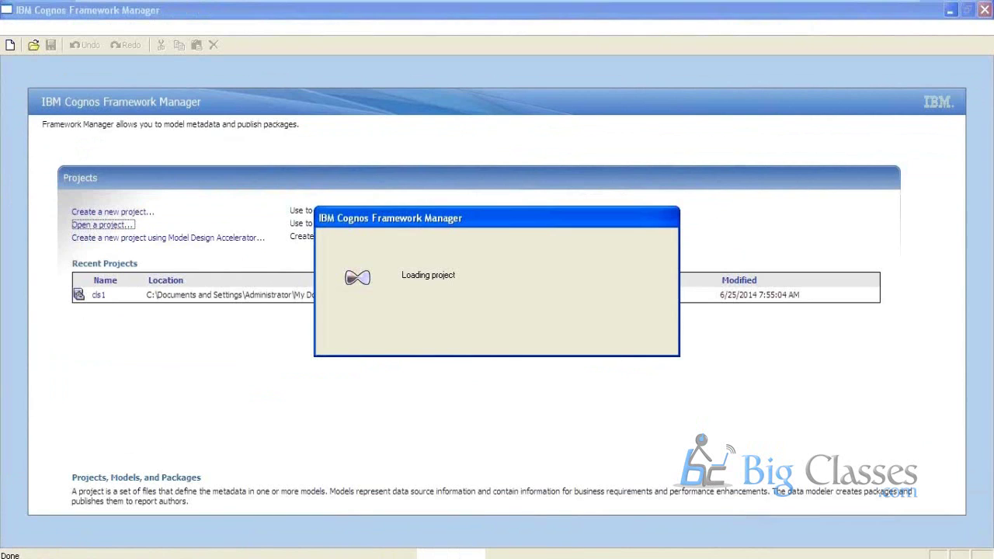
Step: Return to the Notepad note and insert two blank lines below the line "FM---it is used for modeling"
click(419, 557)
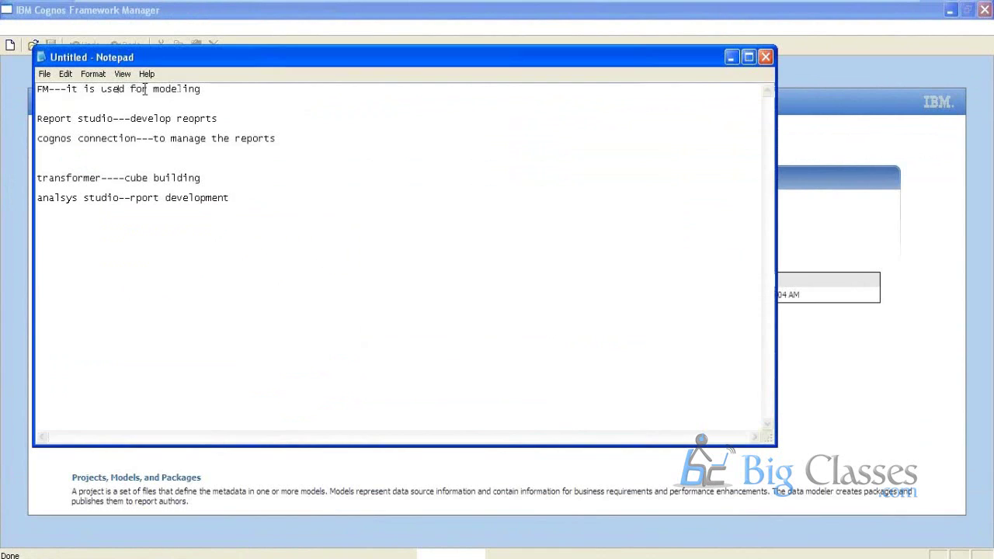
click(209, 87)
key(Return)
key(Return)
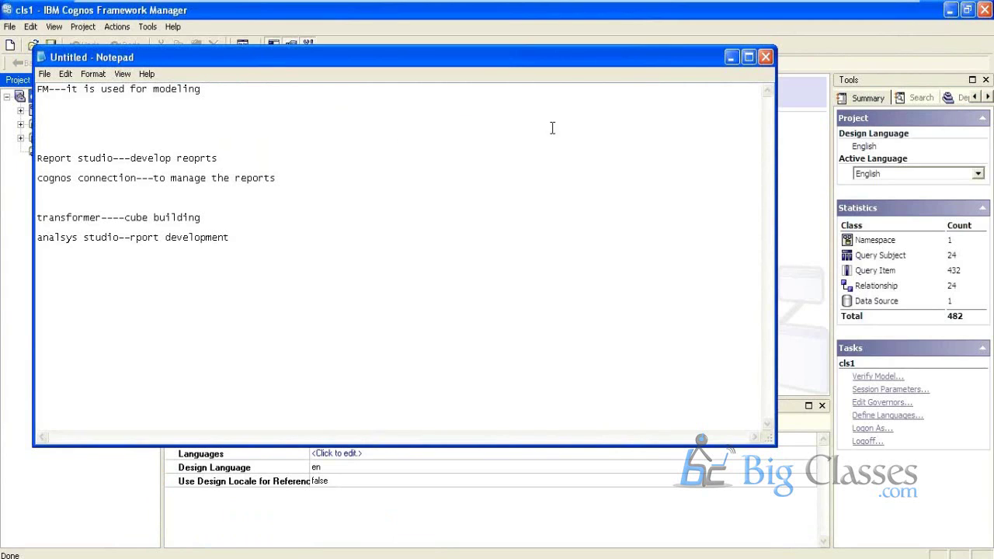
Step: Minimize the note and expand the great_outdoors_sales namespace of the cls1 project in Framework Manager to view its query subjects
click(732, 58)
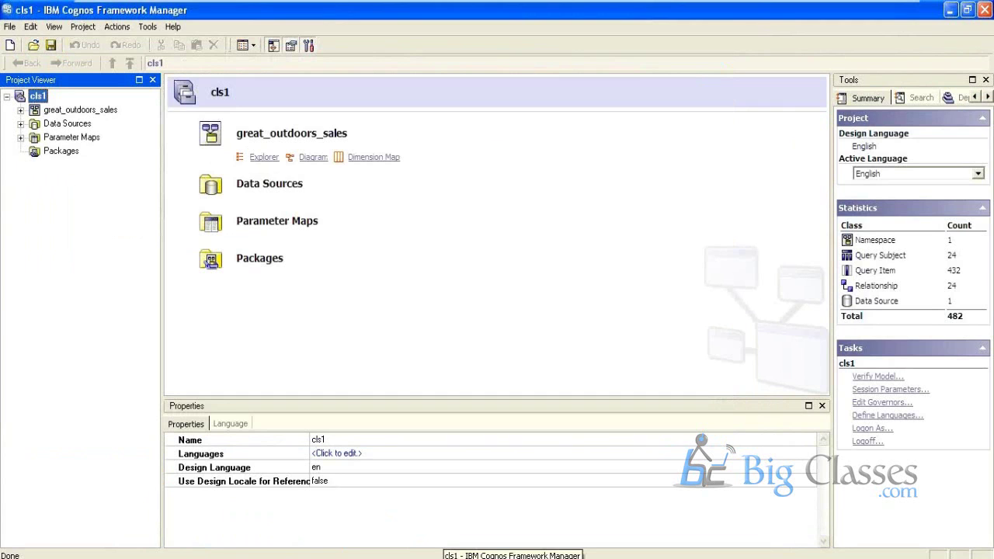
click(466, 556)
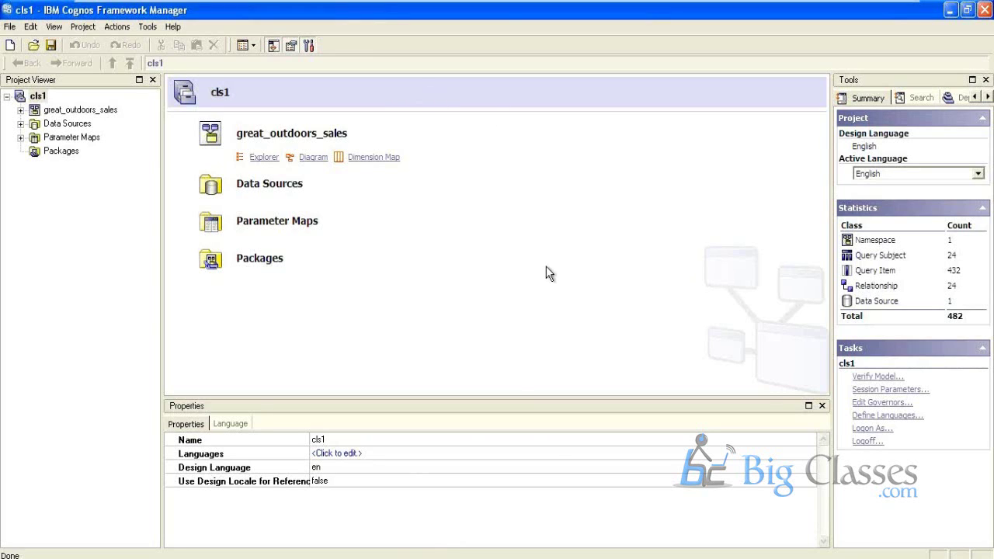
click(21, 110)
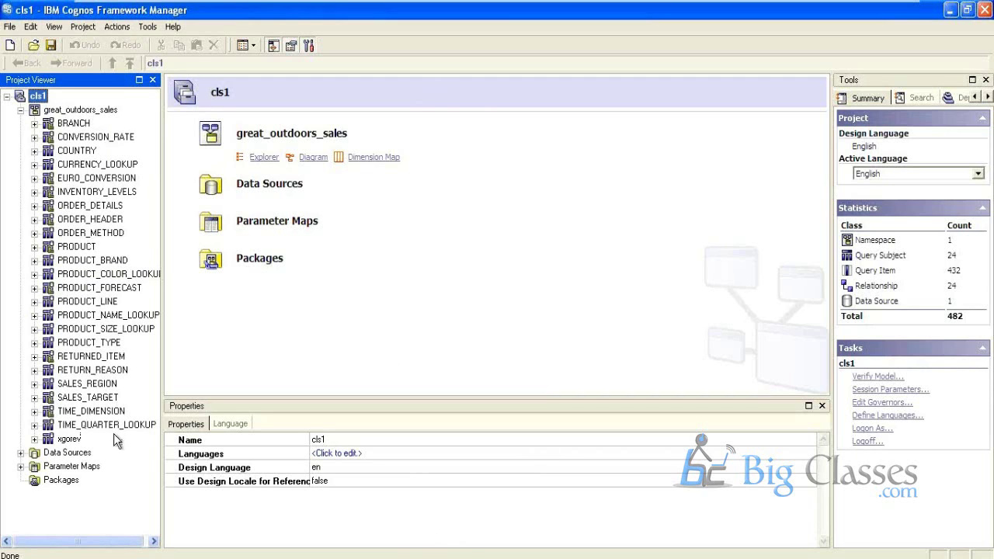
Step: Switch to Report Studio and expand Sales (query) and its Sales query subject to view the insertable data items
key(super+d)
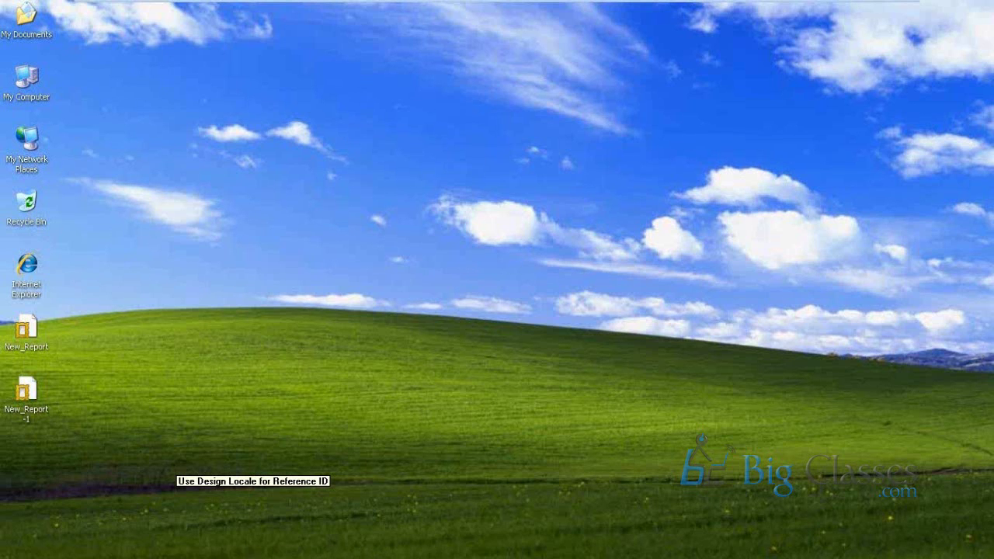
key(alt+Tab)
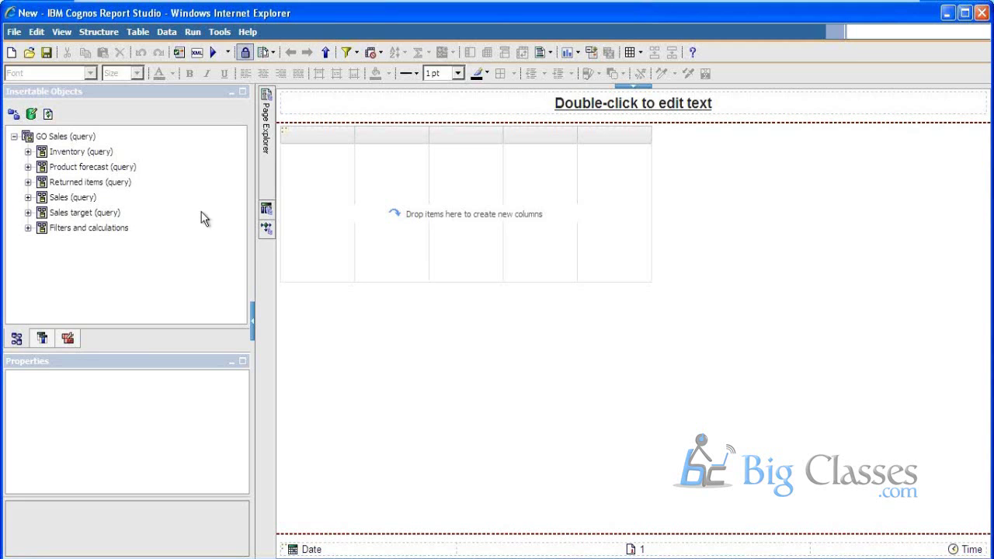
click(28, 197)
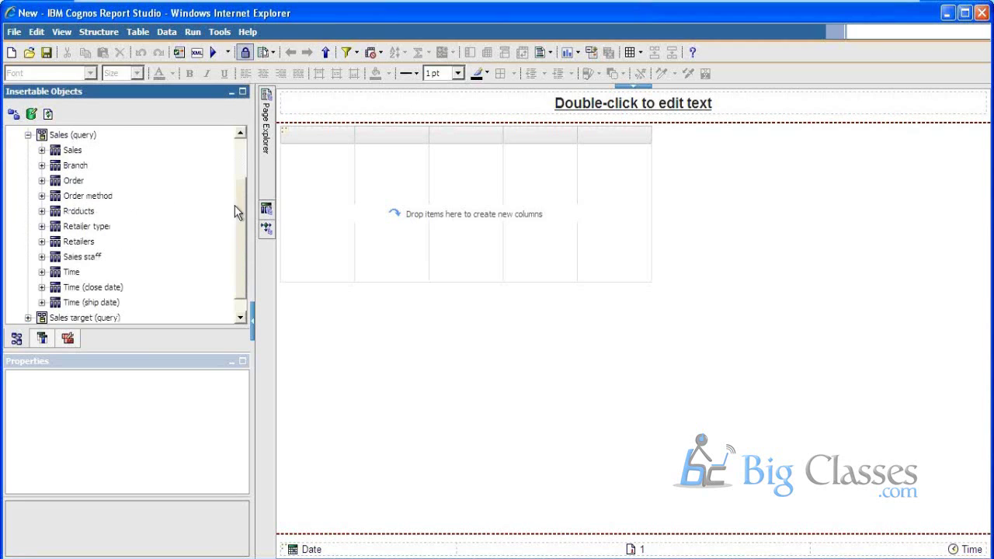
click(41, 150)
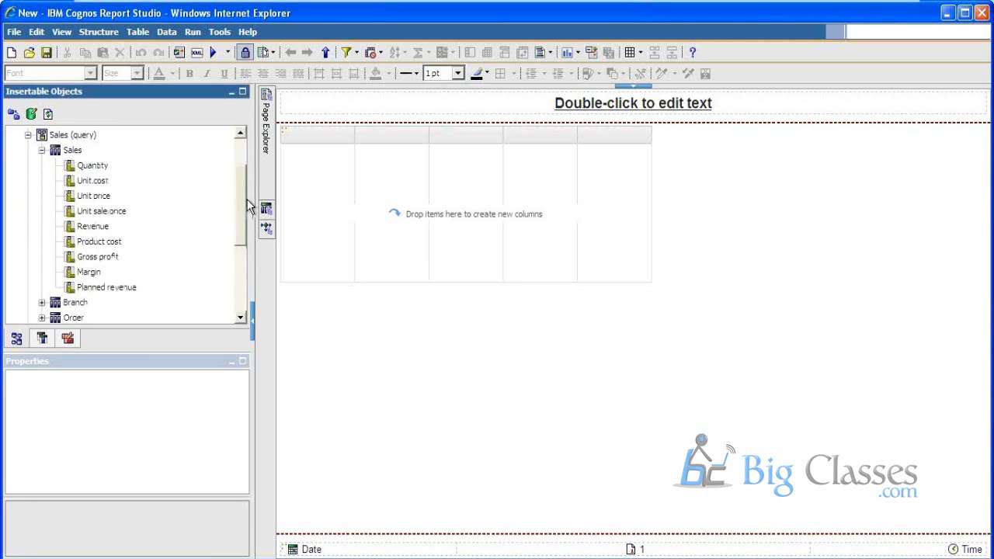
Step: Add Product line and Product type from Products and Unit cost from Sales as columns of the list report
drag(246, 200, 243, 233)
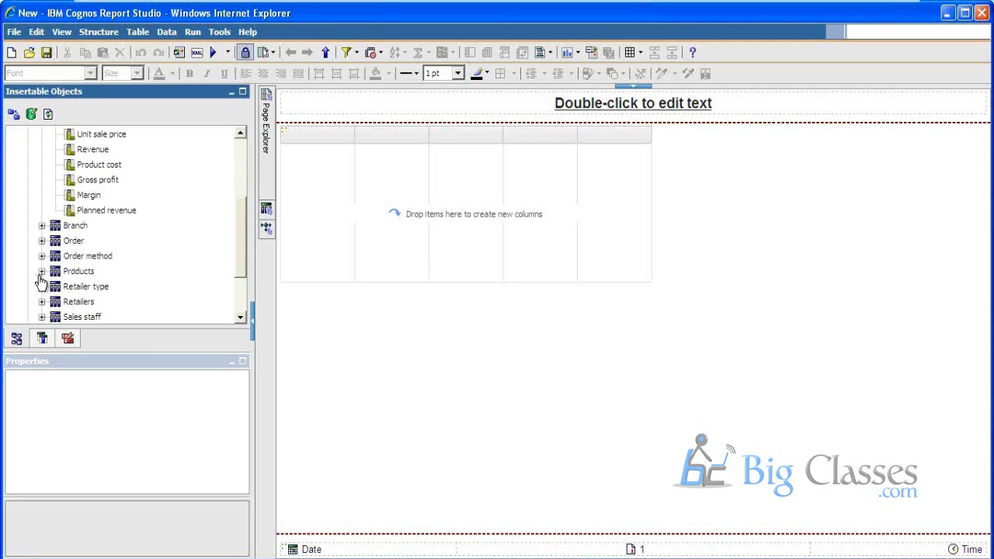
click(41, 271)
double_click(109, 166)
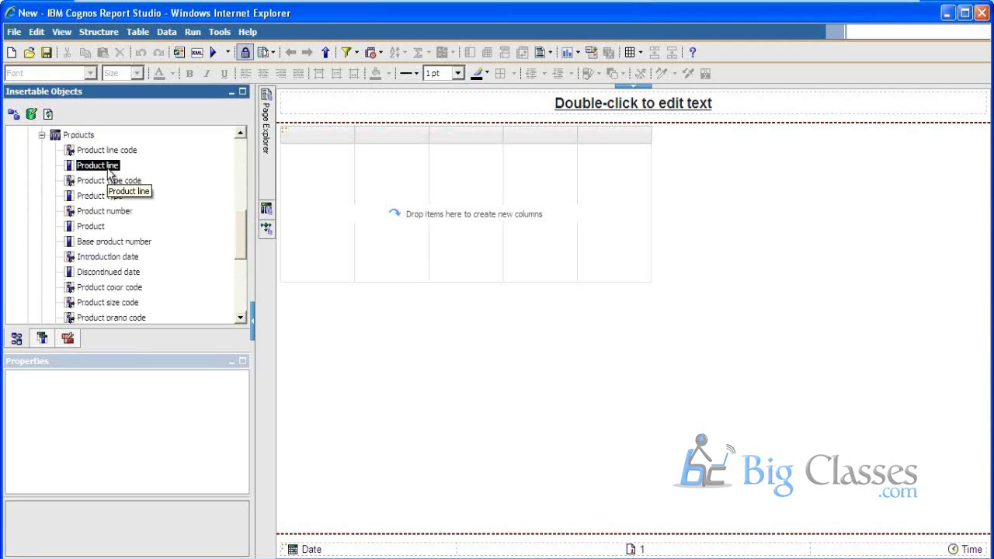
double_click(108, 198)
drag(240, 225, 233, 176)
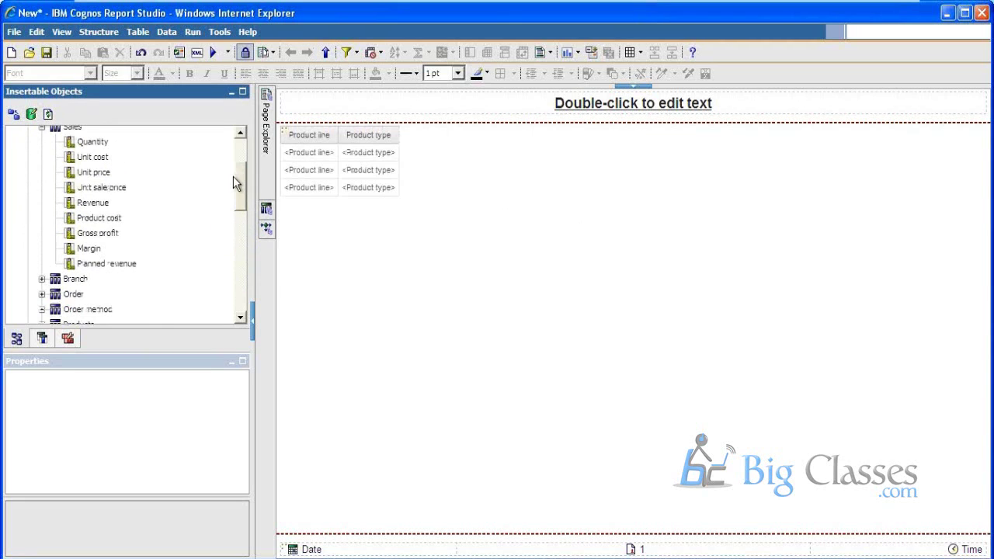
double_click(94, 178)
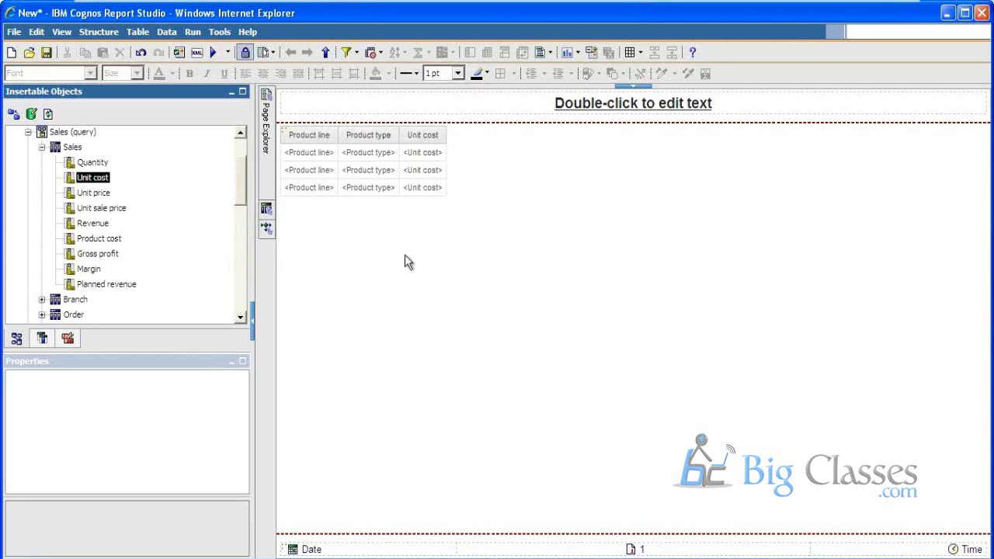
Step: Run the list report in IBM Cognos Viewer and keep its window in front of Report Studio
click(211, 50)
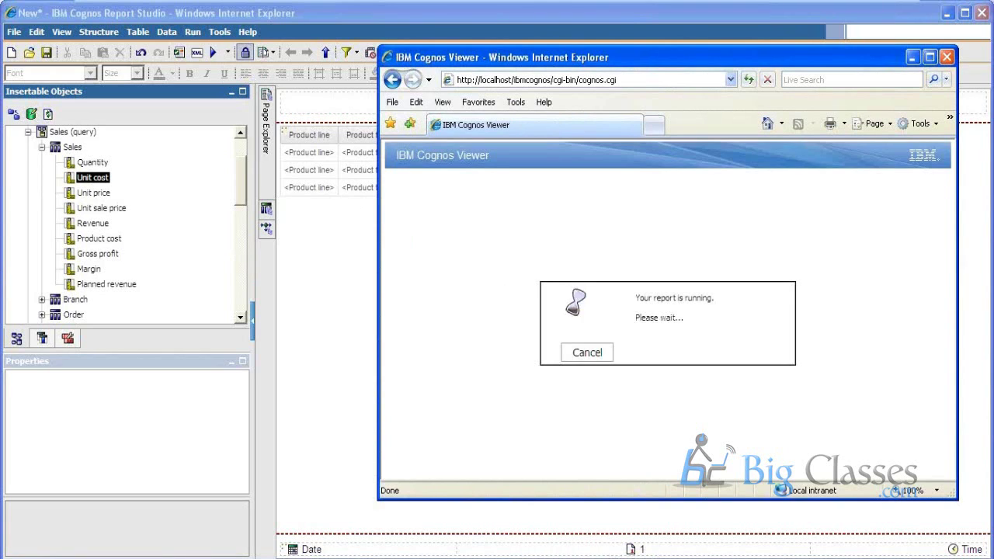
click(350, 558)
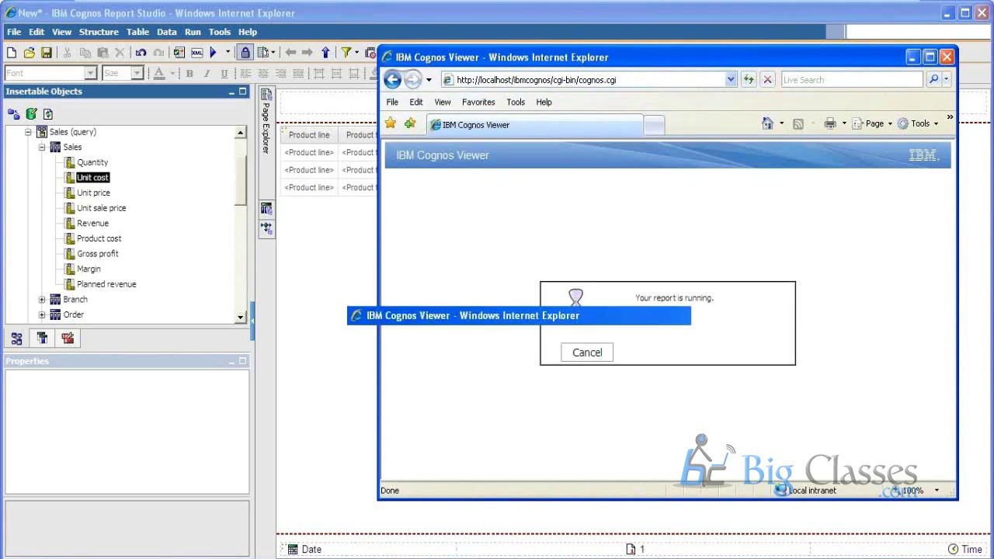
click(350, 558)
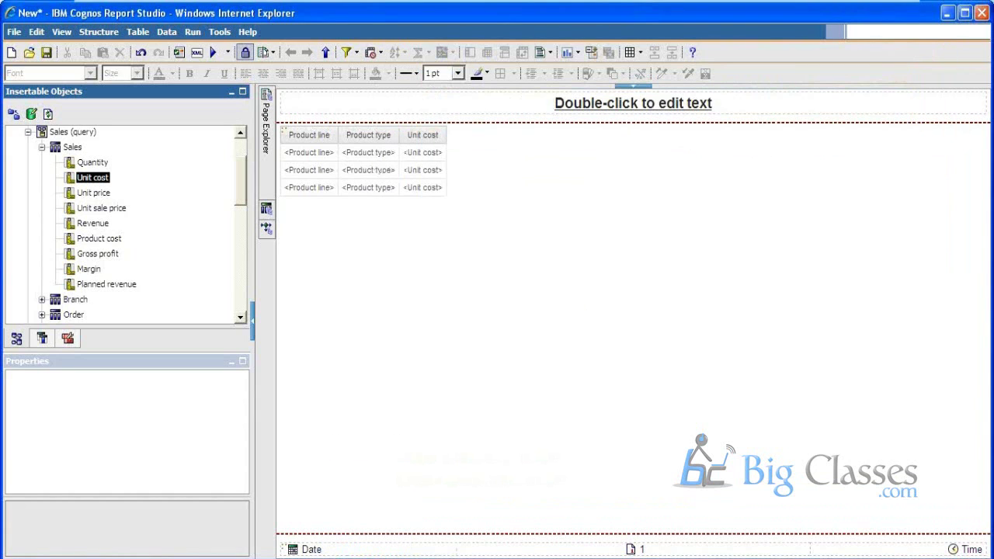
key(ctrl+r)
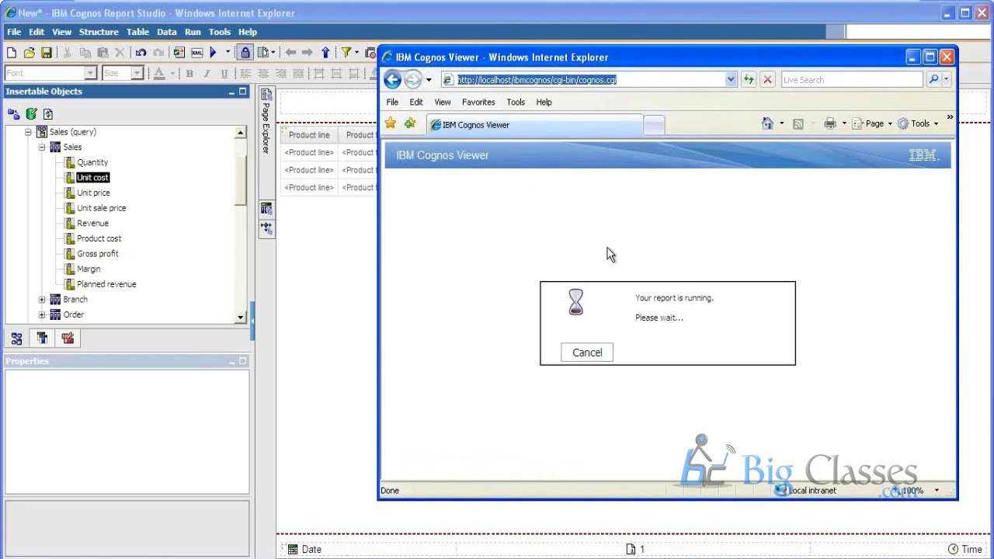
mouse_move(870, 8)
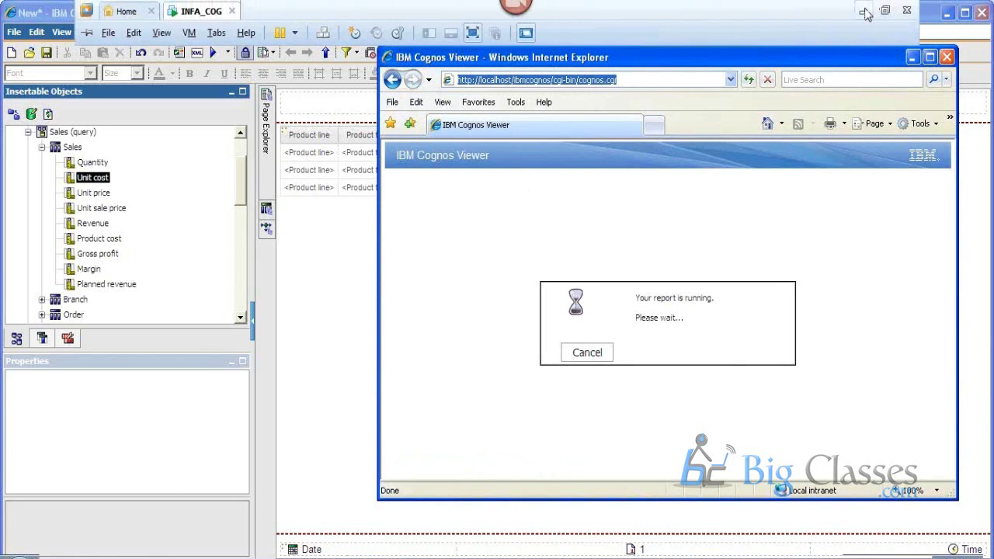
click(865, 11)
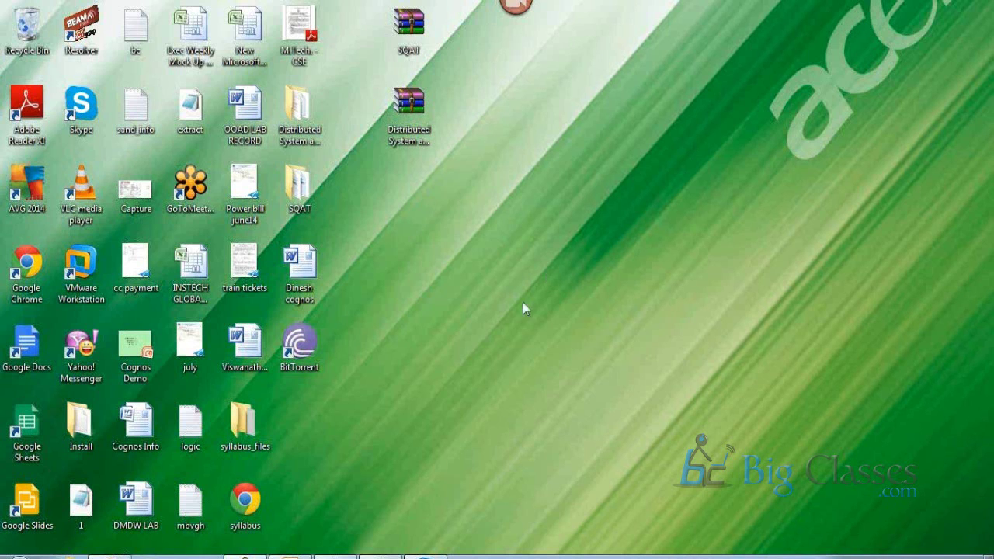
mouse_move(438, 556)
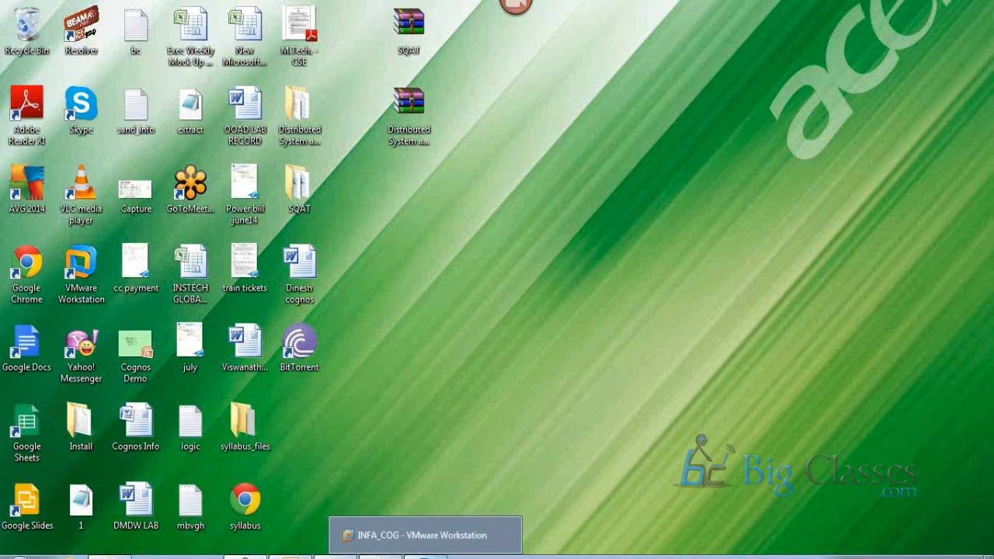
click(482, 536)
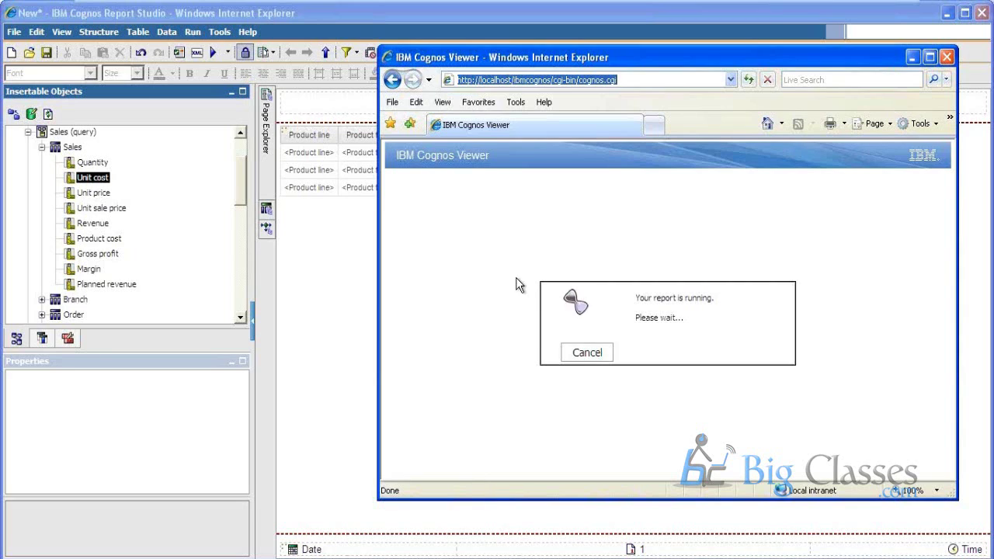
Step: Switch to the IBM Cognos welcome page, view the reports in the BC public folder via My home, and return to the welcome page
click(163, 558)
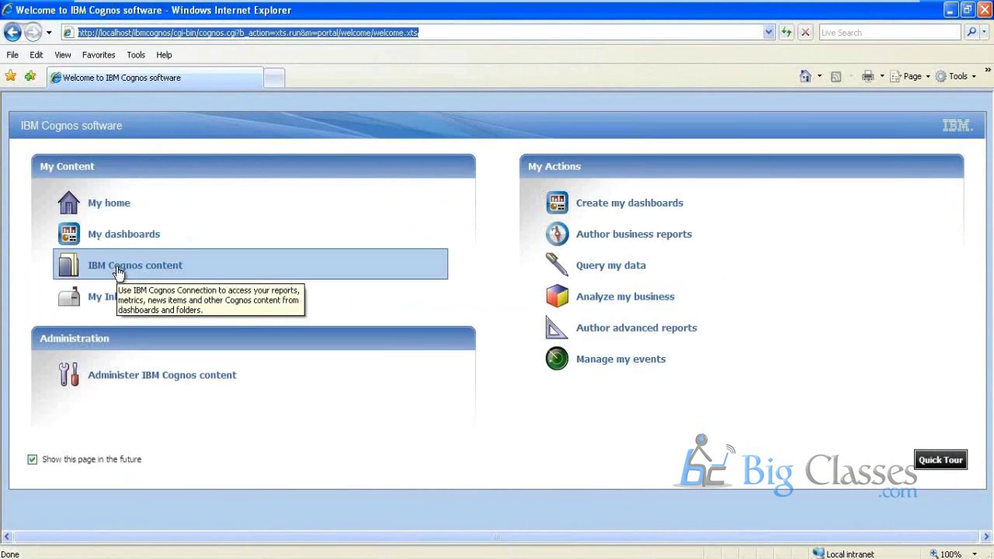
click(108, 203)
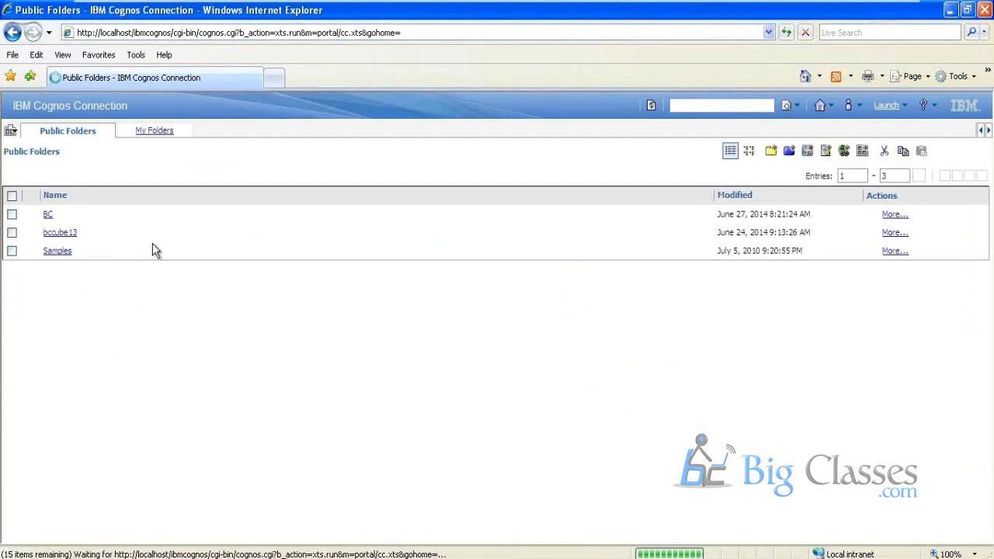
click(46, 217)
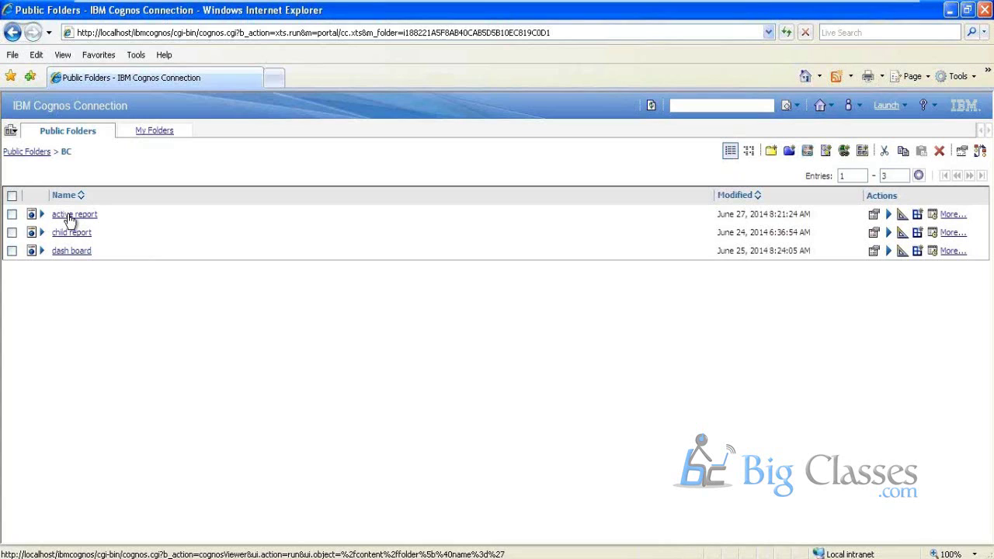
click(12, 34)
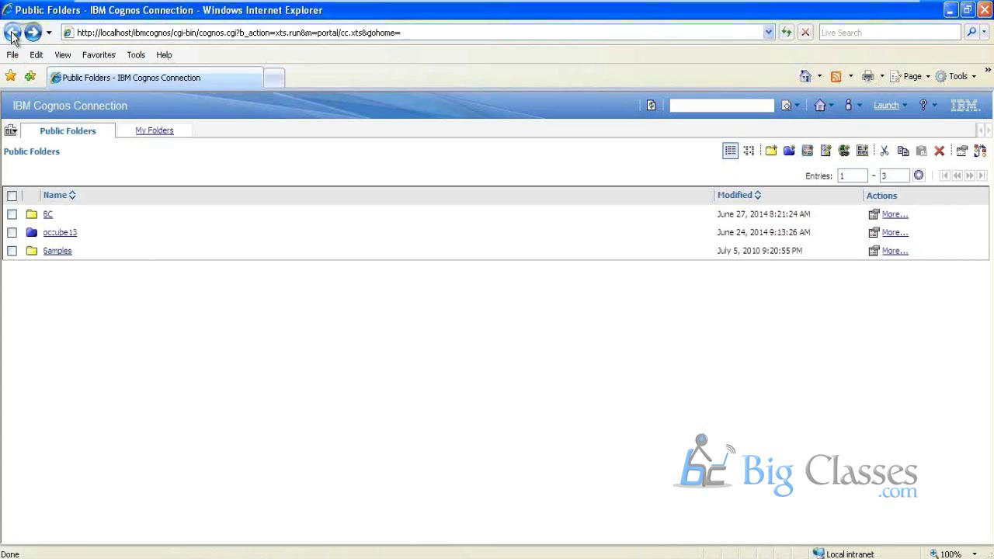
click(12, 34)
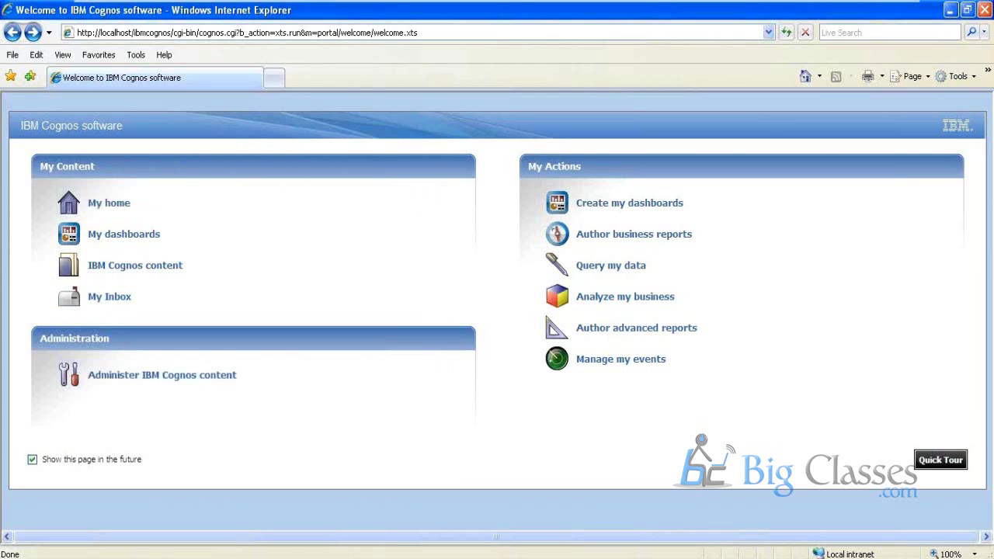
Step: View the report output in Cognos Viewer and the cls1 project in Framework Manager, minimizing each window after viewing it
click(137, 558)
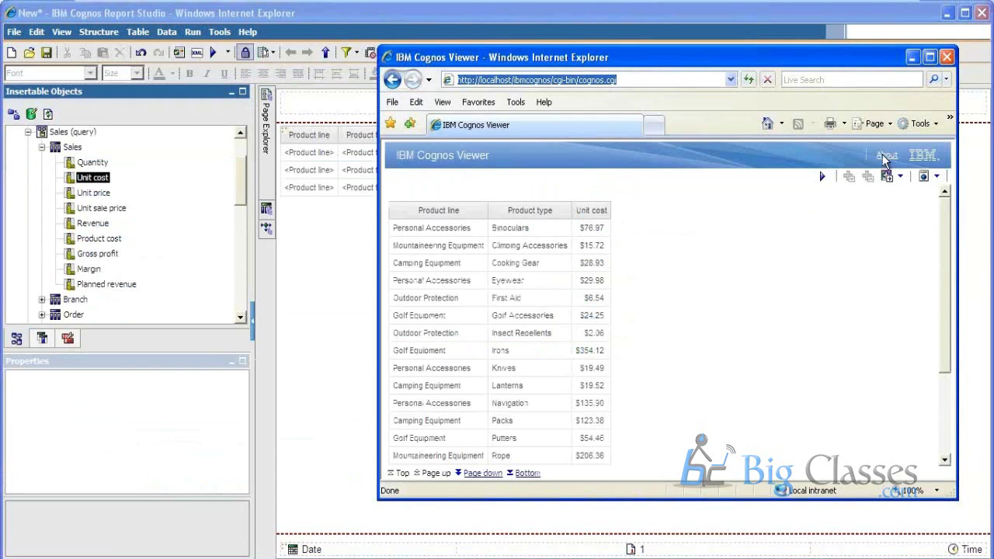
click(912, 57)
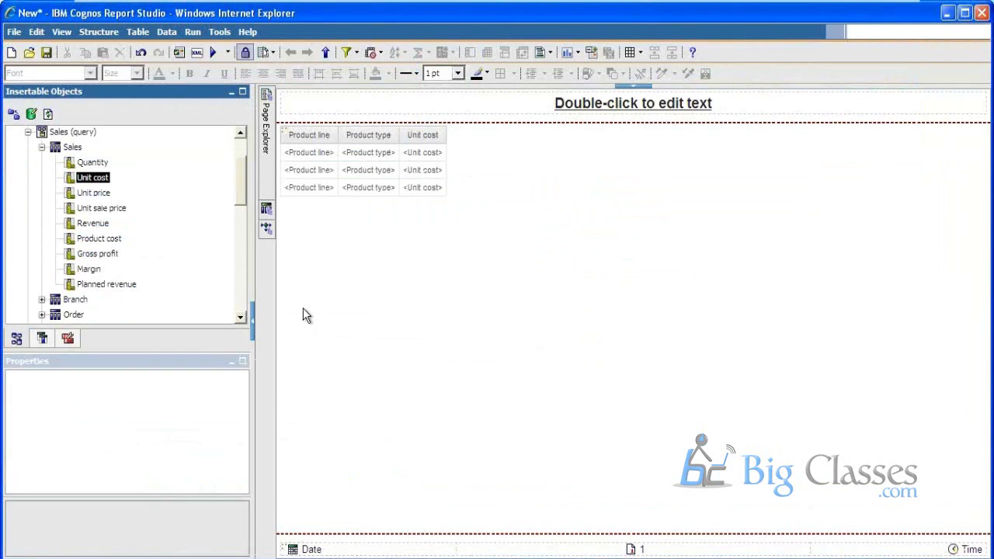
click(248, 556)
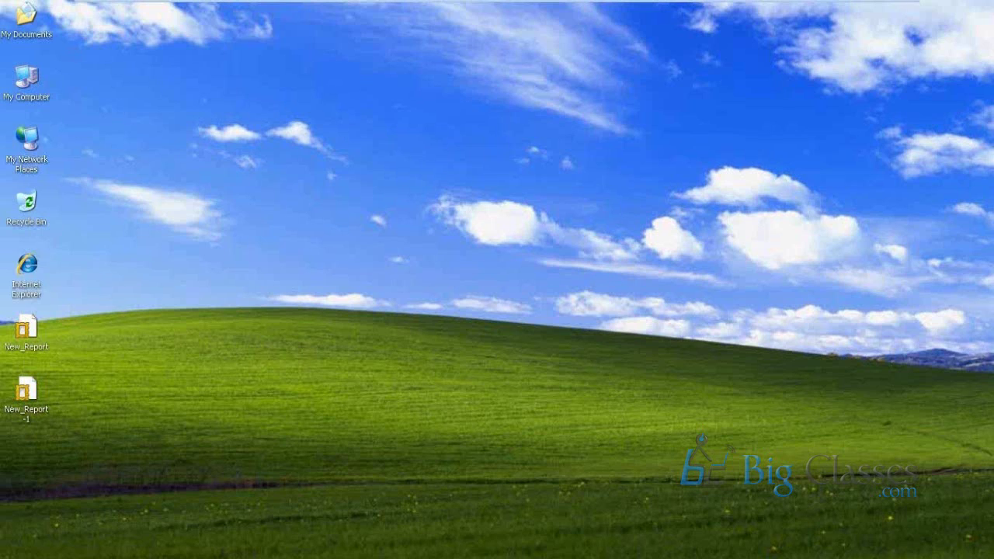
click(588, 556)
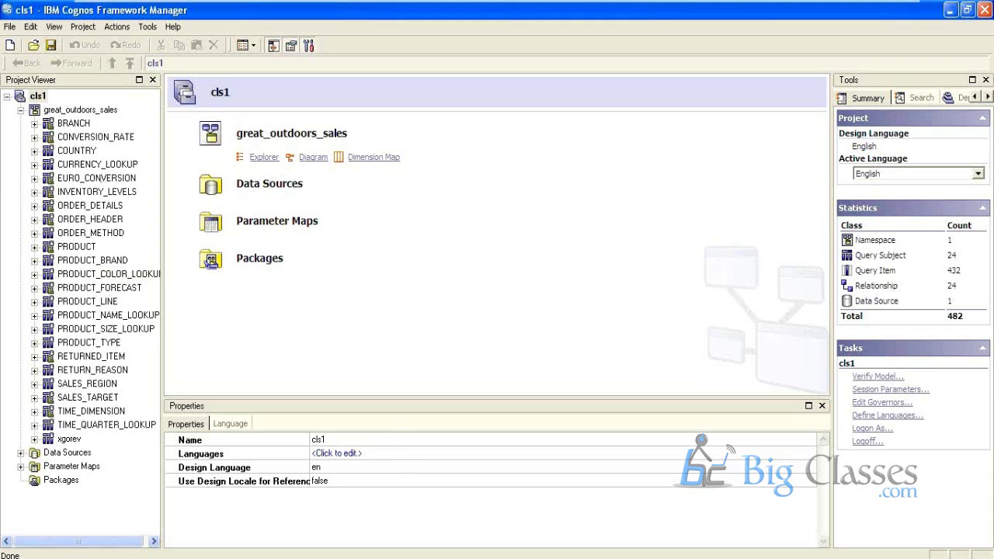
click(588, 556)
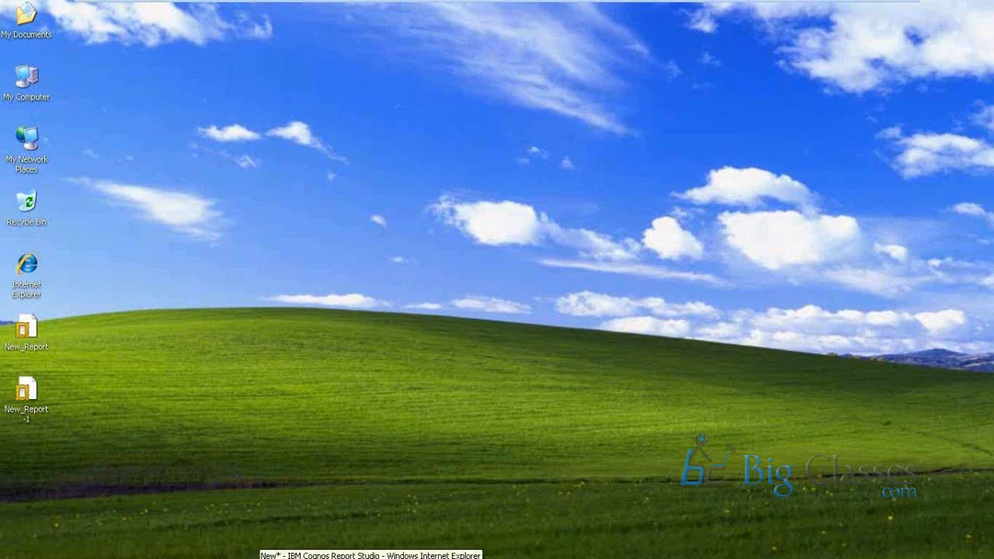
Step: Restore the Cognos Viewer window and look through the product line, product type and unit cost rows
key(alt+Tab)
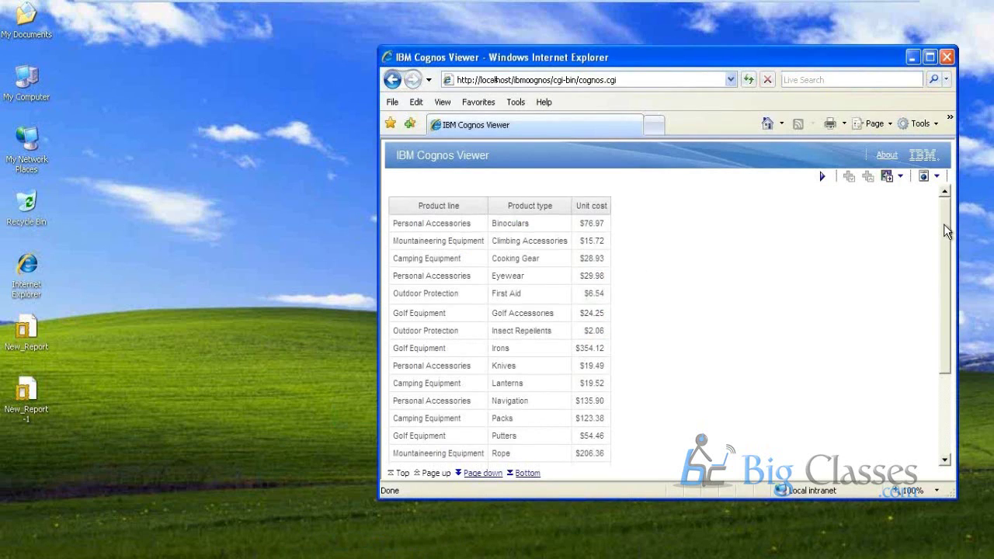
scroll(948, 248, down, 1)
scroll(948, 264, up, 1)
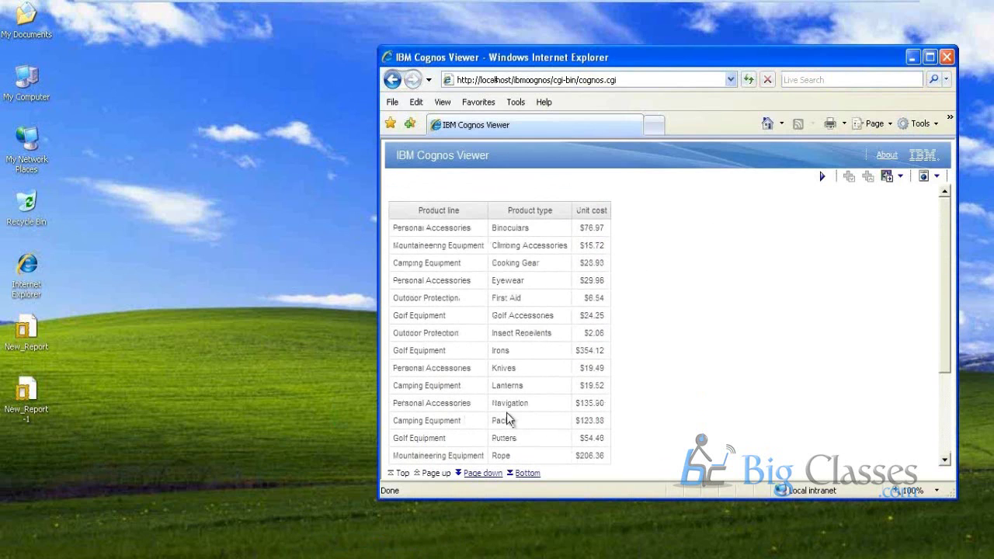
Step: Revisit the Framework Manager project and the Report Studio list layout, minimizing the open windows to show the desktop
click(579, 509)
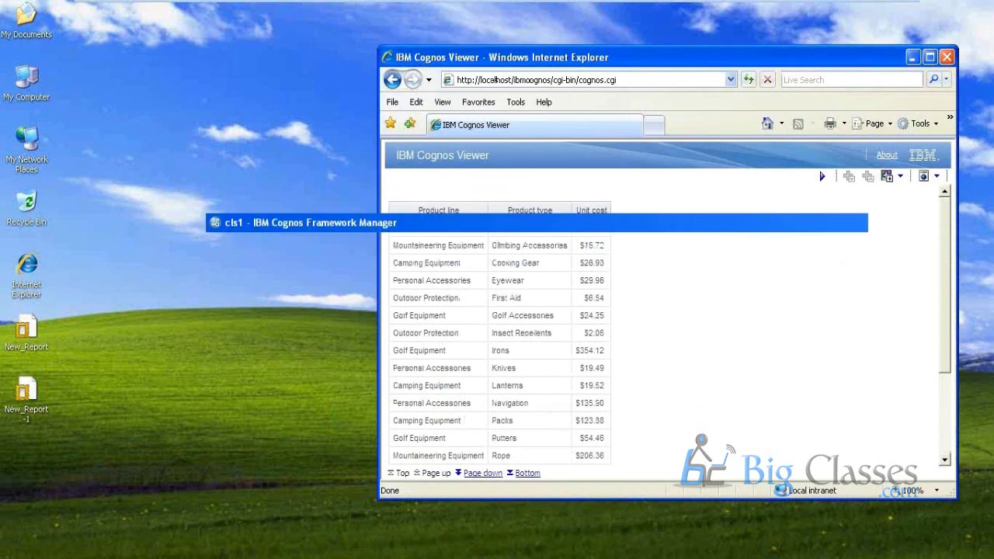
click(578, 508)
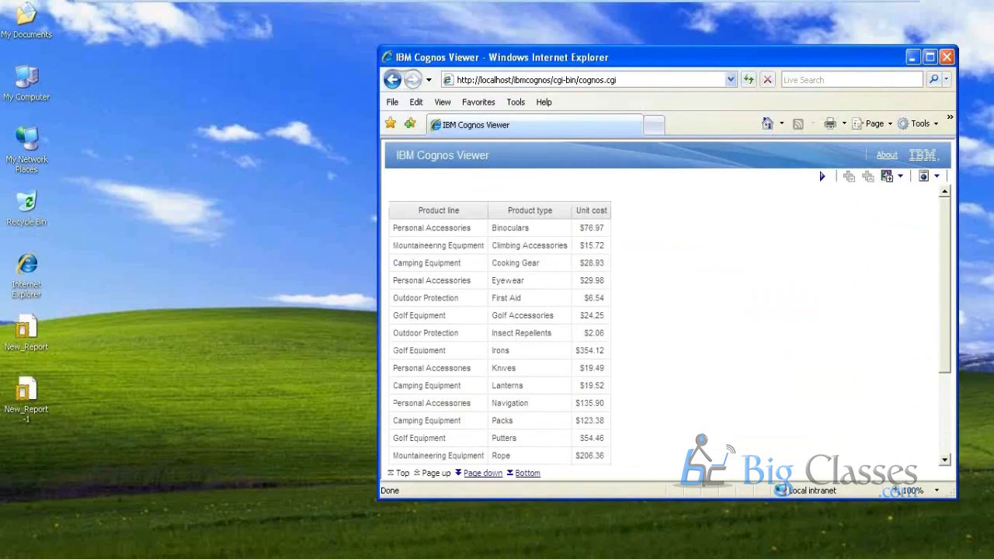
click(256, 558)
click(256, 558)
click(372, 558)
click(258, 557)
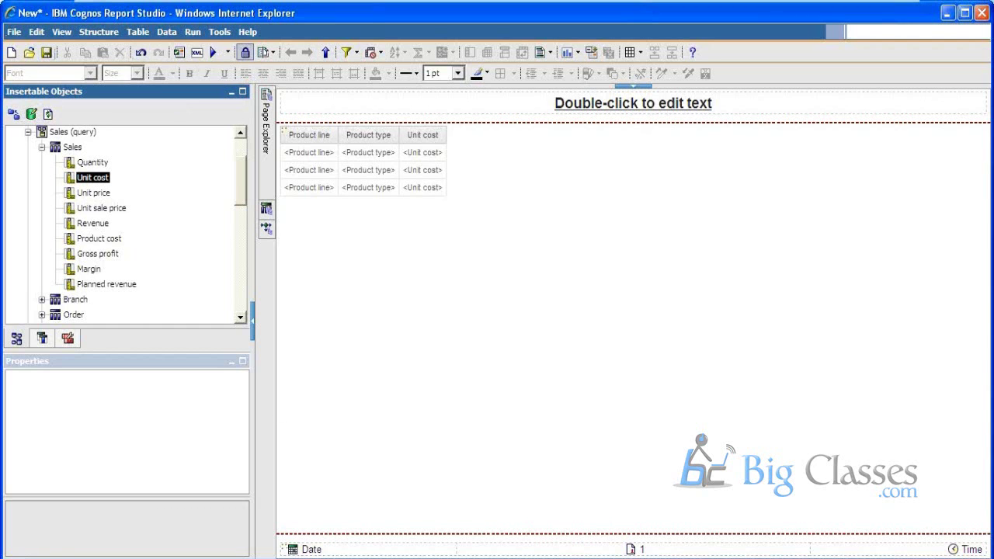
click(258, 557)
Step: Switch to the IBM Cognos welcome page, open Public Folders through My home, and minimize the INFA_COG virtual machine
click(167, 558)
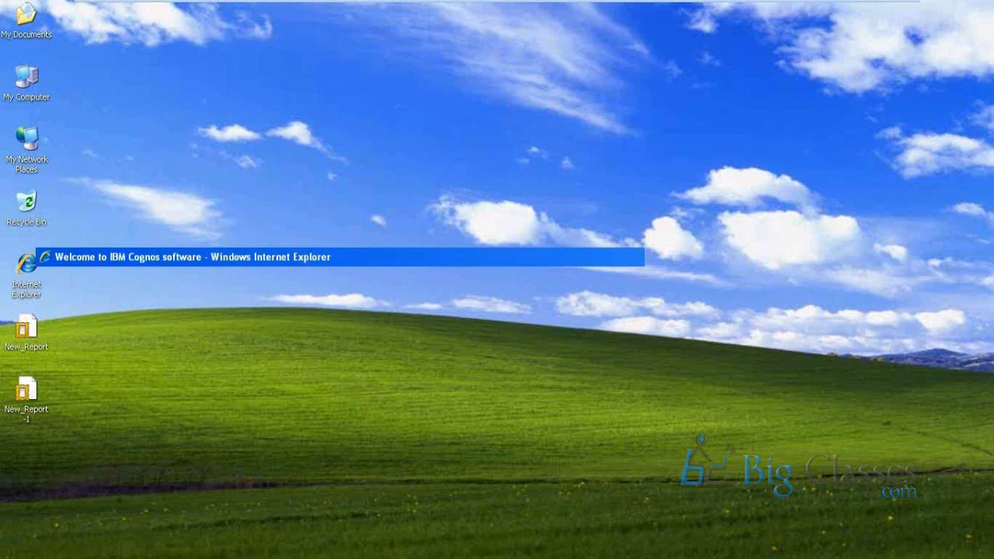
click(133, 211)
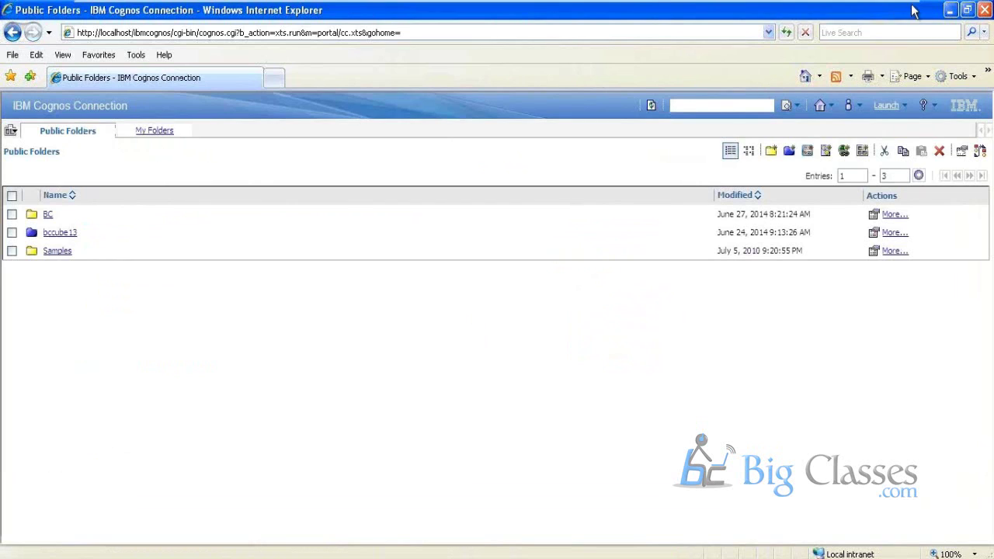
mouse_move(891, 7)
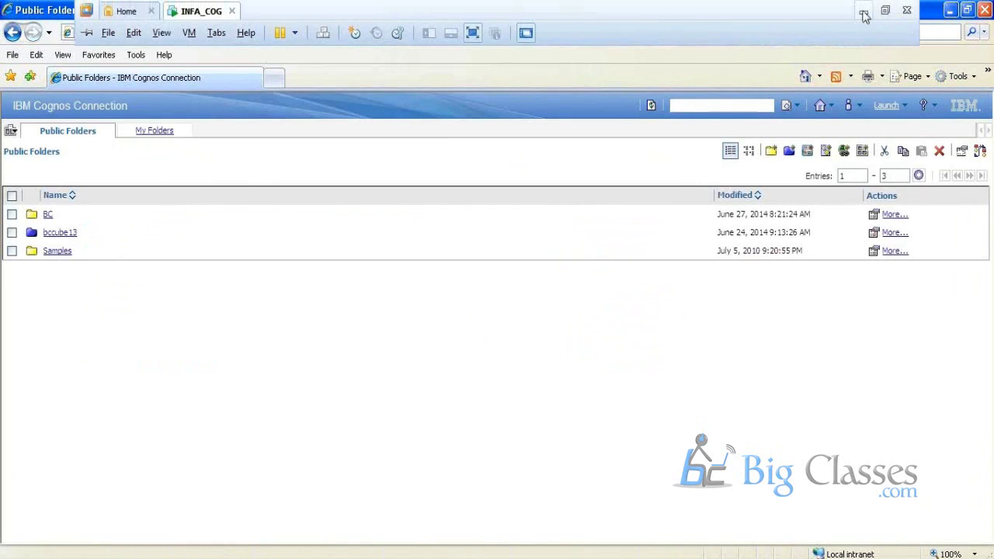
click(863, 11)
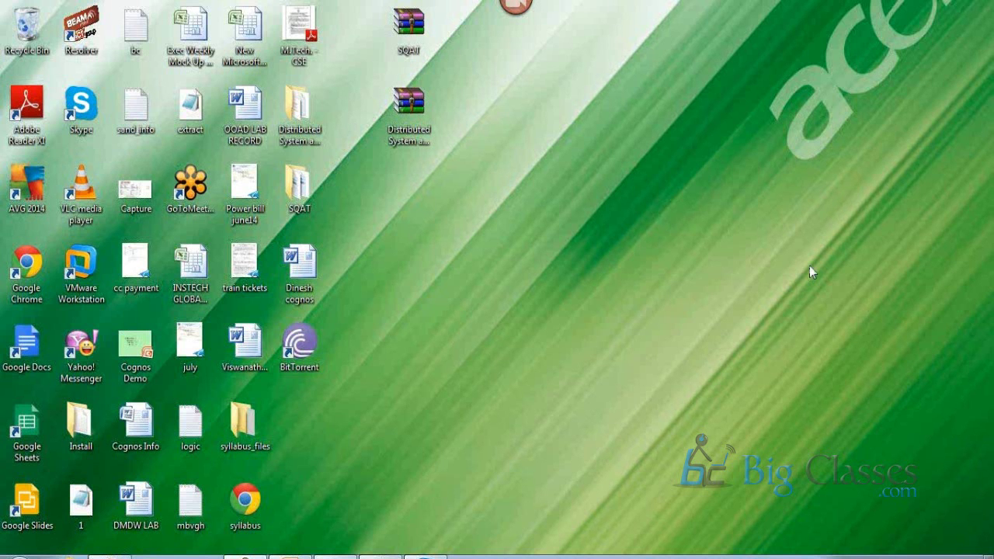